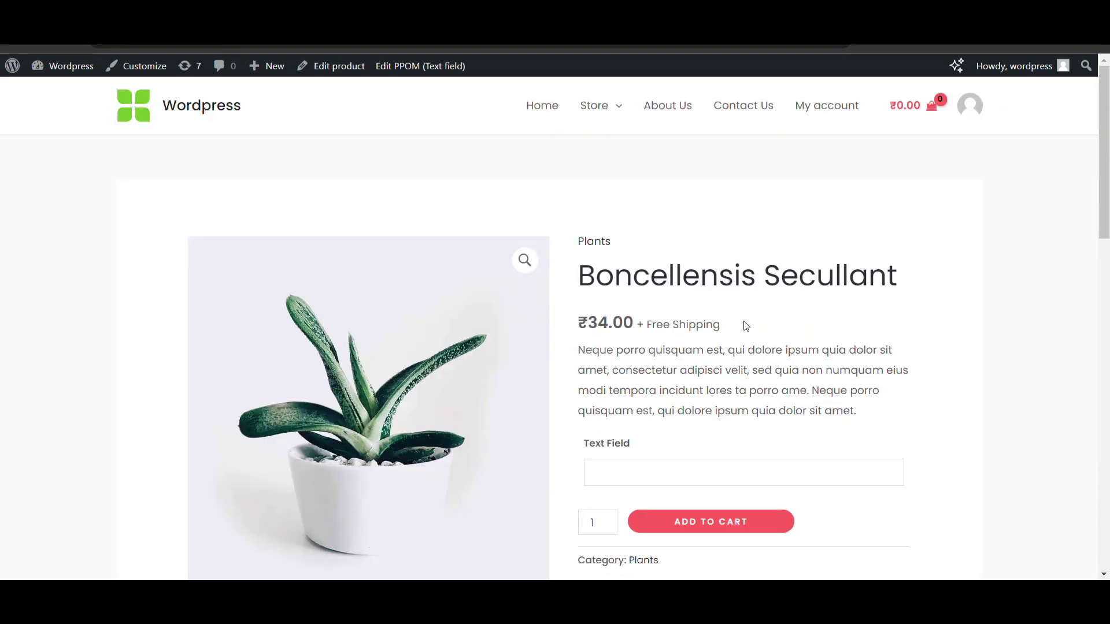
scroll(738, 327, "down", 2)
scroll(879, 161, "down", 1)
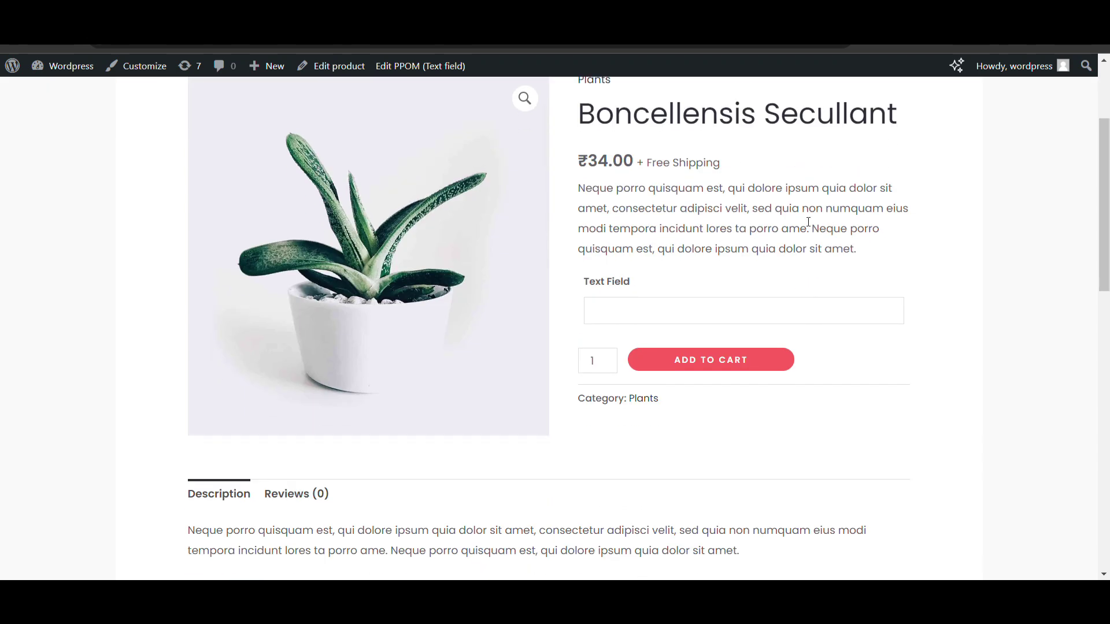
scroll(766, 218, "up", 1)
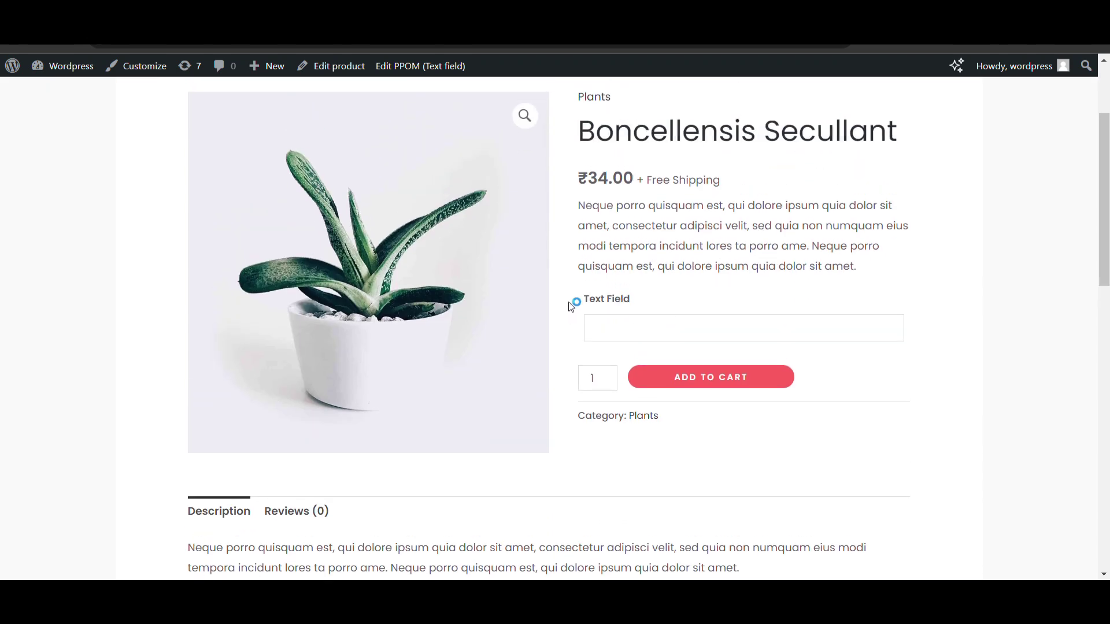
left_click_drag(575, 303, 781, 333)
Highlight the Text Field label shown on the storefront product page.
left_click(726, 301)
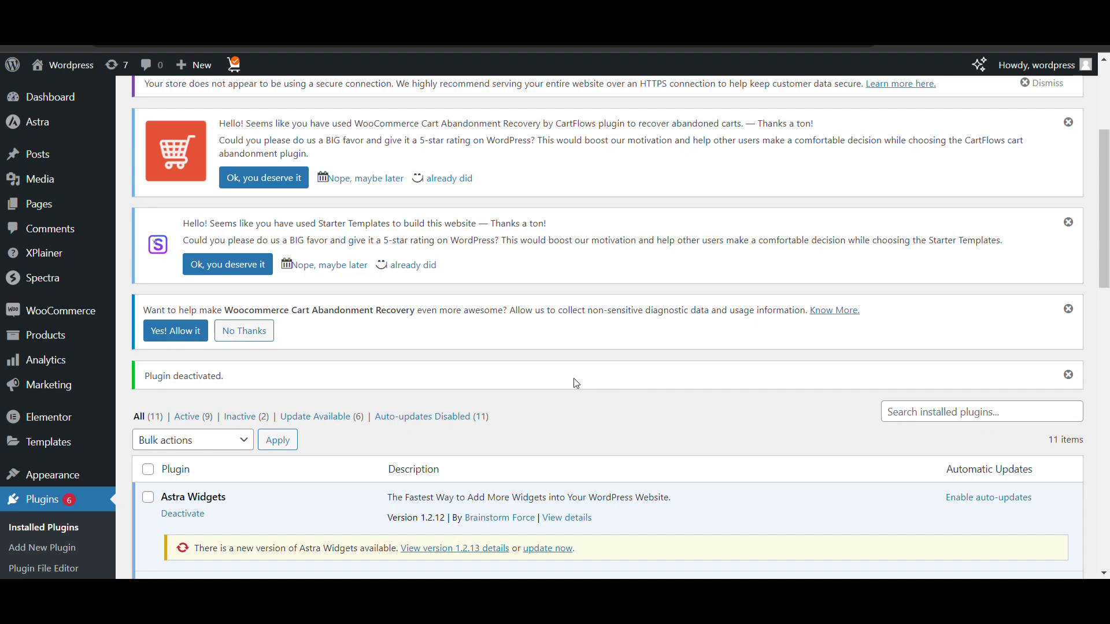
scroll(575, 383, "down", 3)
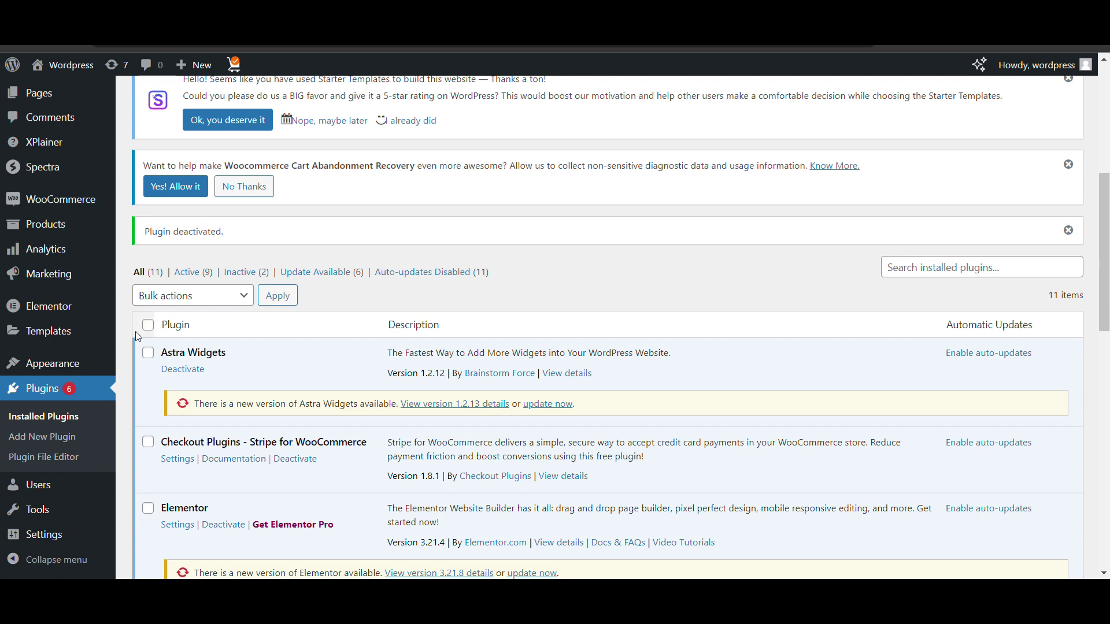
scroll(100, 451, "down", 1)
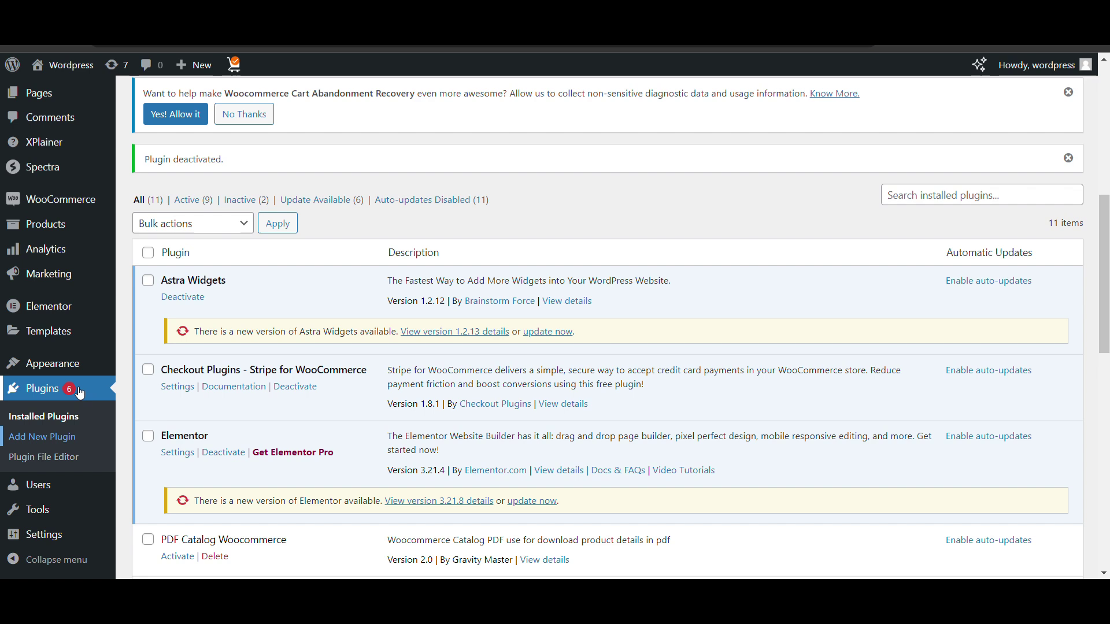
Search Add Plugins for 'Product Addons & Fields for WooCommerce' and install the PPOM plugin.
left_click(34, 436)
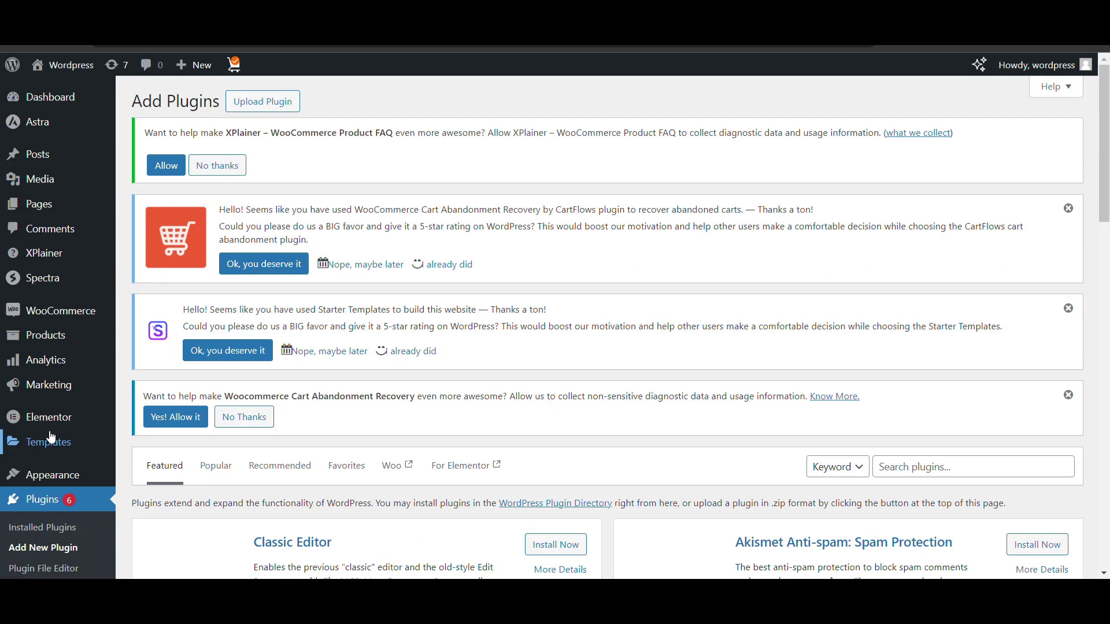
scroll(637, 395, "down", 2)
left_click(900, 323)
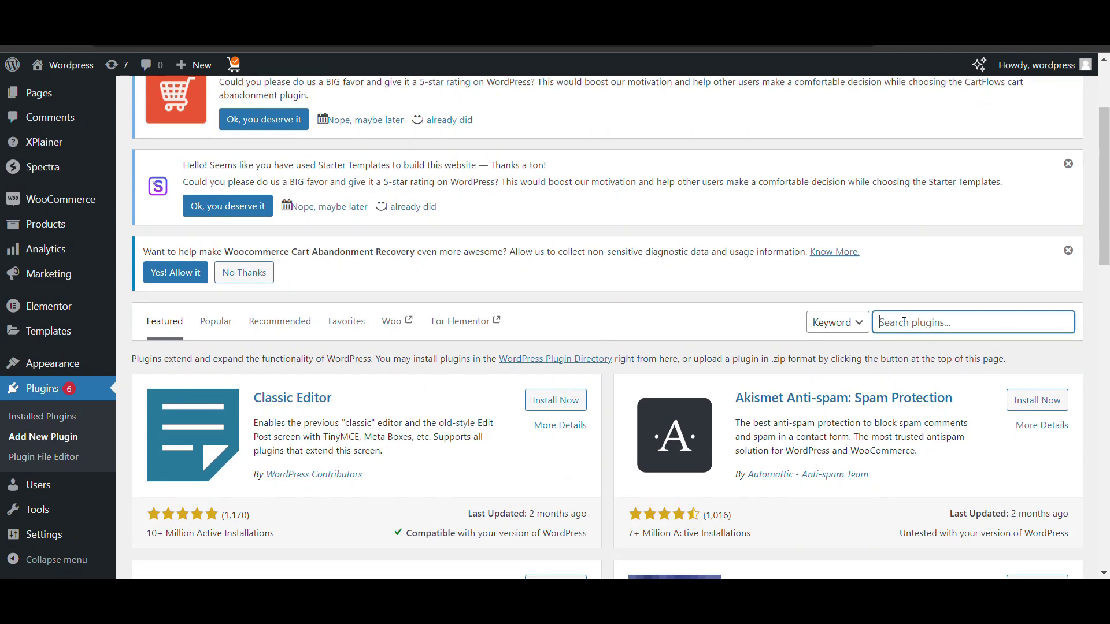
type("Product Addons & Fields for WooCommerce")
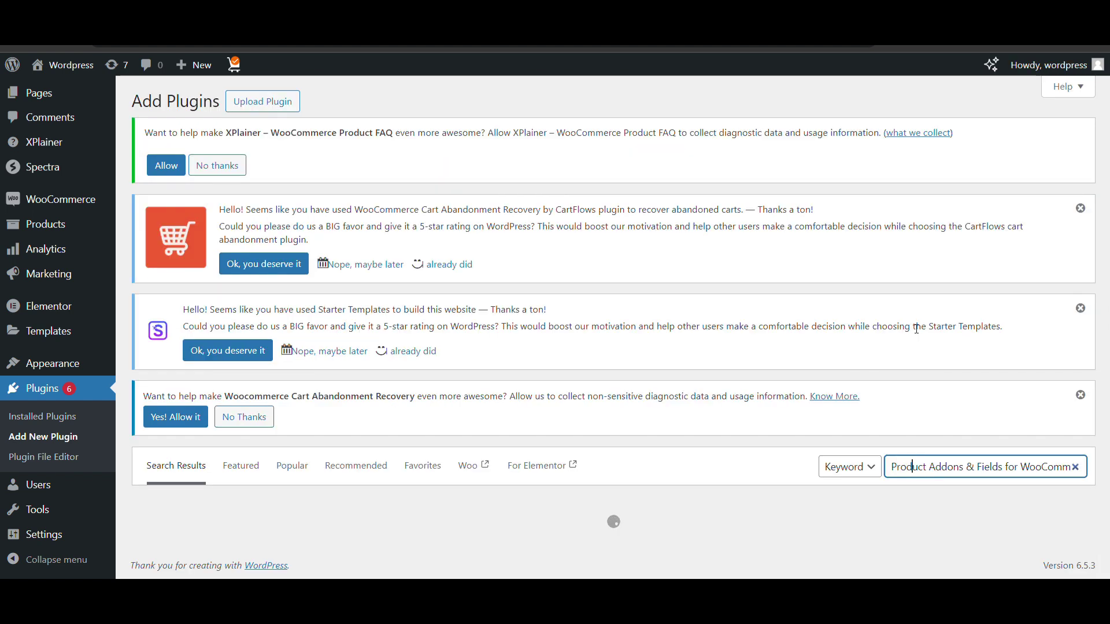
key("shift+End")
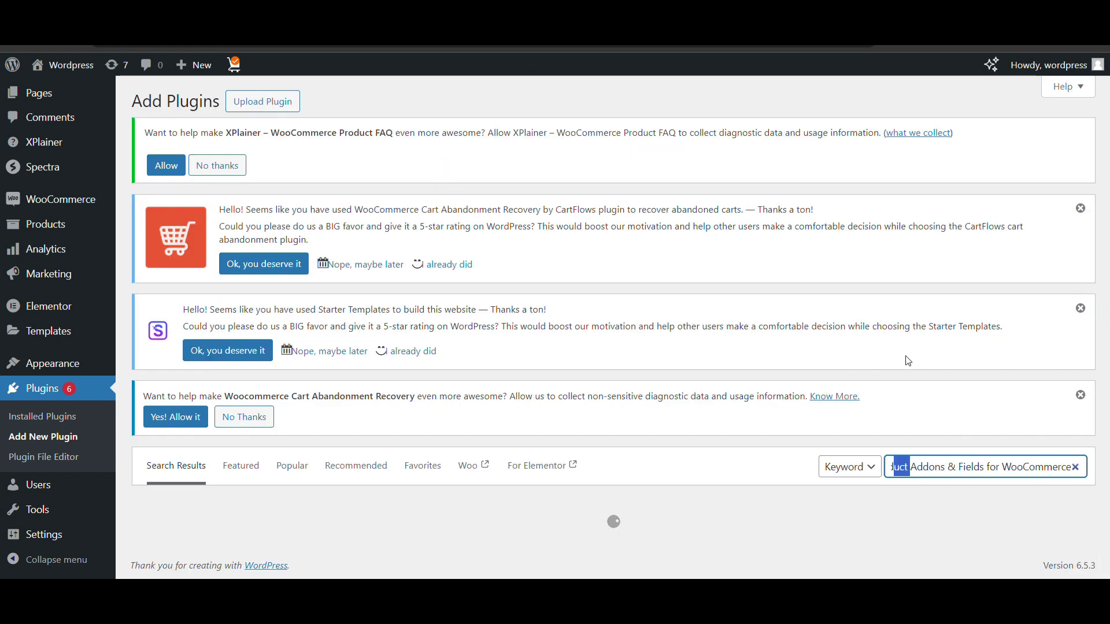
key("shift+Home")
key("ctrl+shift+Right")
key("ctrl+shift+Right")
key("ctrl+shift+Right")
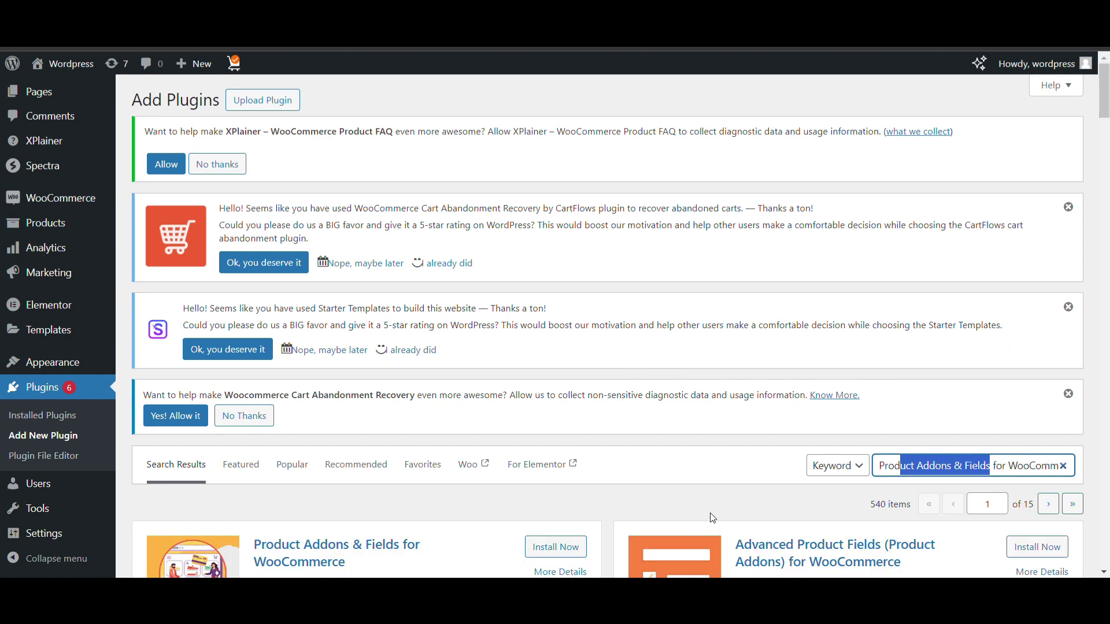
scroll(666, 400, "down", 2)
scroll(667, 400, "down", 1)
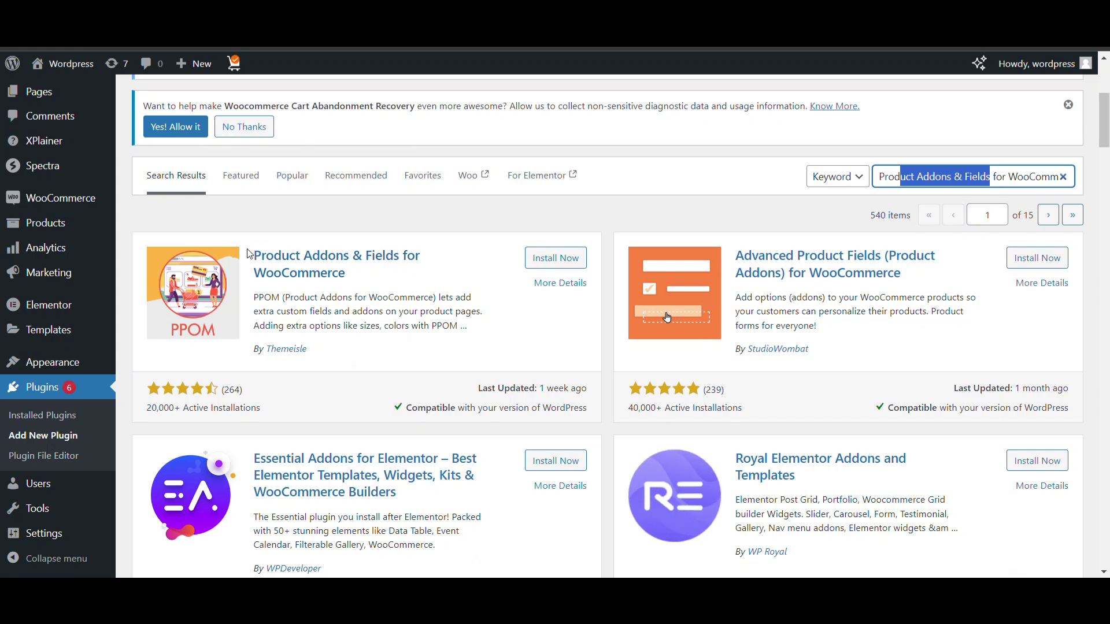
left_click_drag(252, 255, 363, 280)
left_click(550, 257)
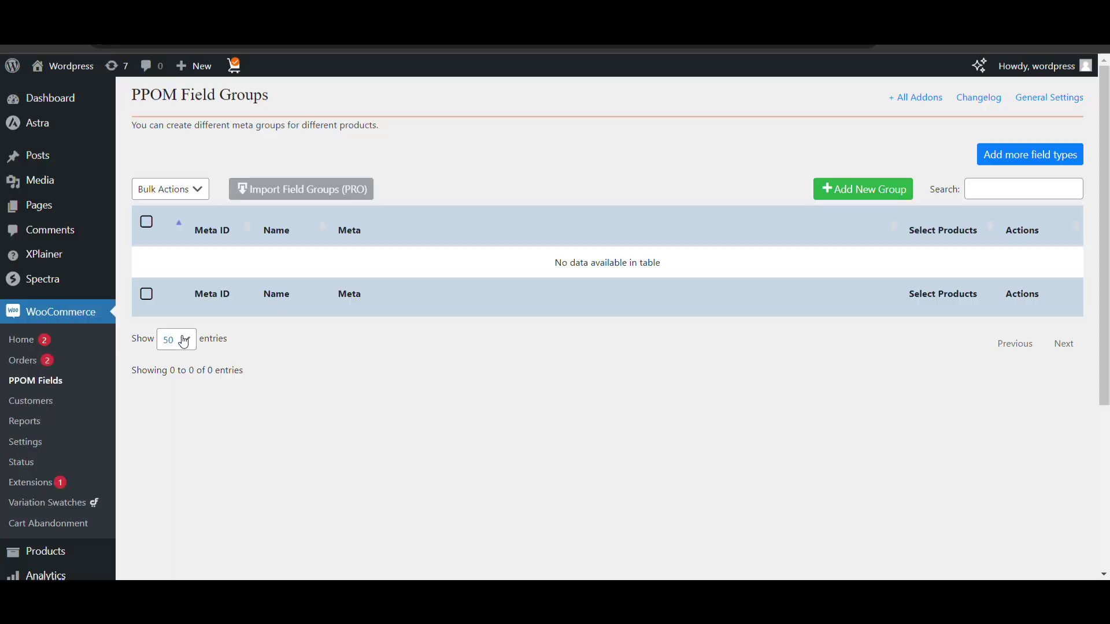
Start a new PPOM field group from the PPOM Fields page.
left_click(860, 188)
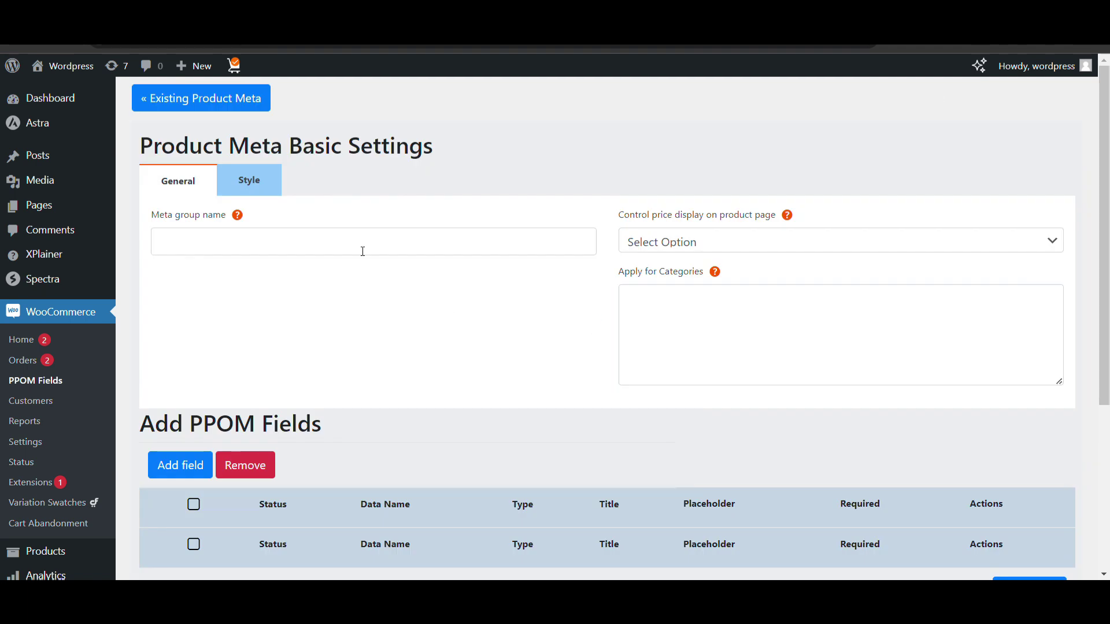
Name the group 'Text field', choose Do Not Show Price Table, and apply it to All categories.
left_click(365, 251)
type("Te")
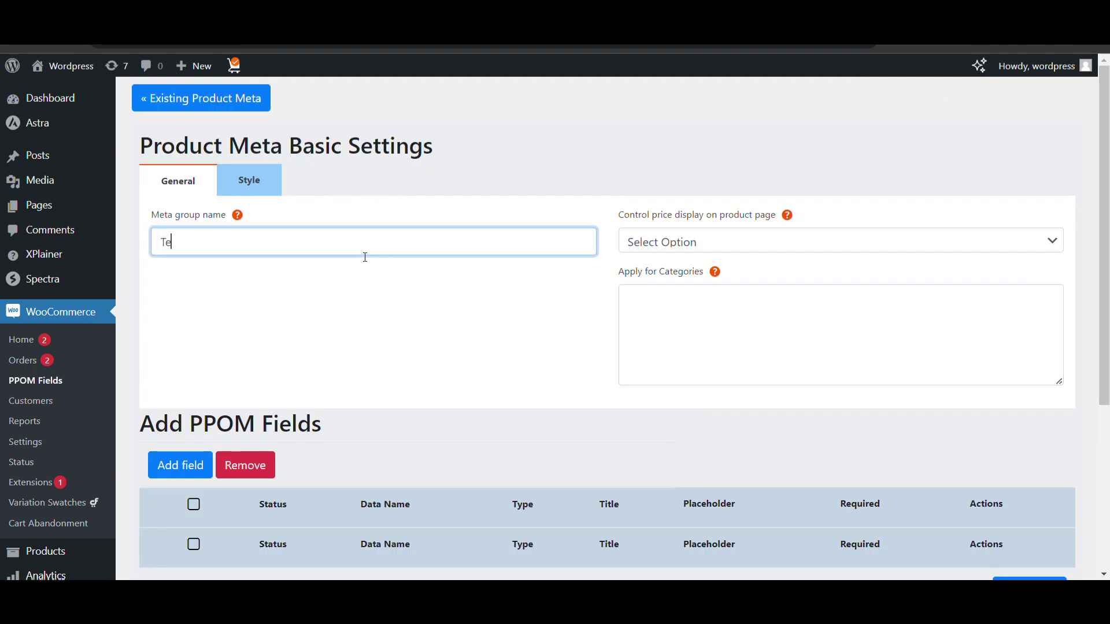
type("xt field")
left_click(883, 243)
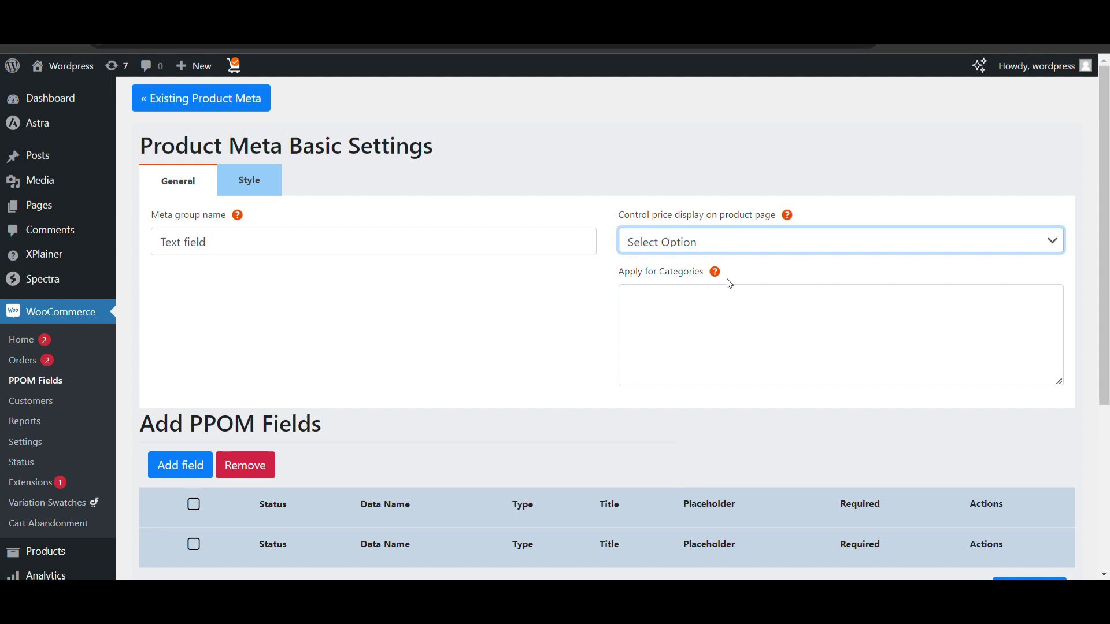
key("Down")
scroll(625, 273, "down", 1)
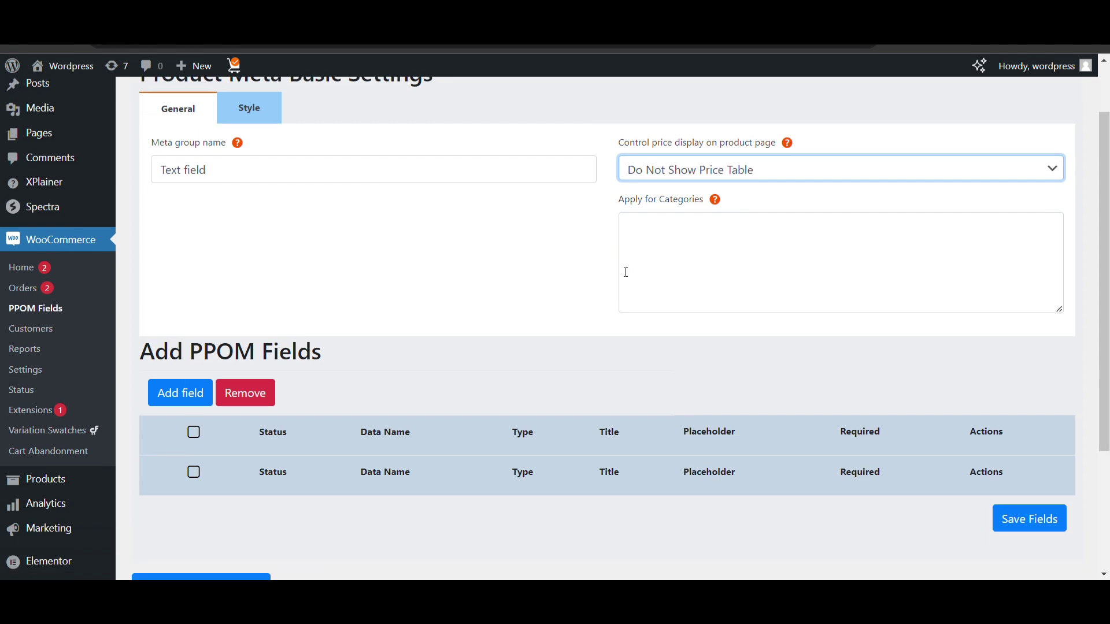
left_click(662, 250)
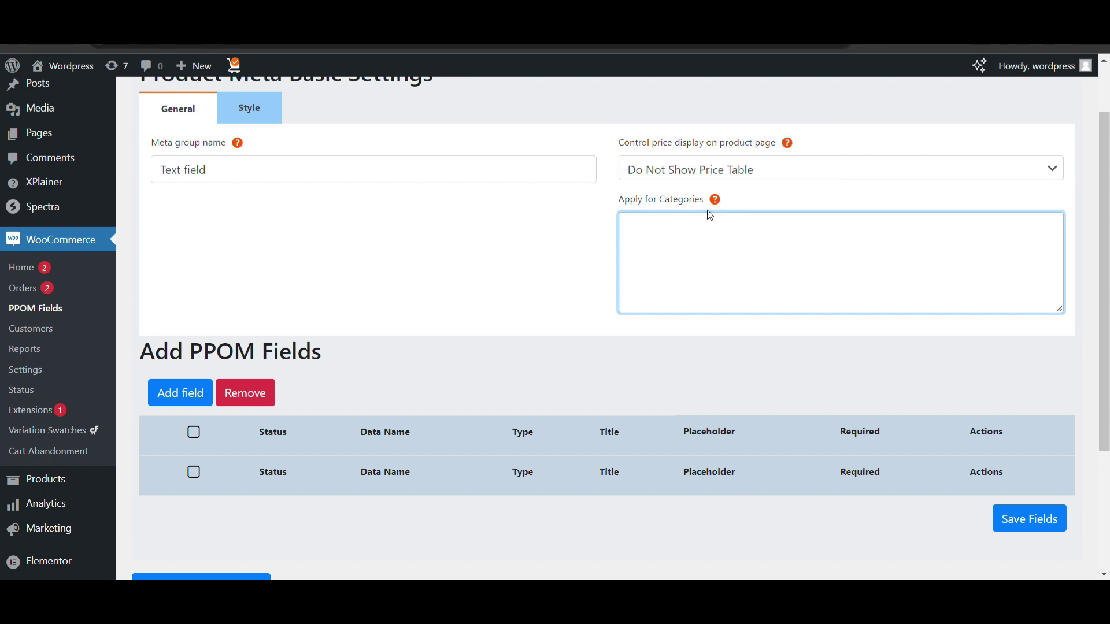
type("All")
scroll(310, 272, "down", 2)
Add a Text Input field to the group.
left_click(200, 252)
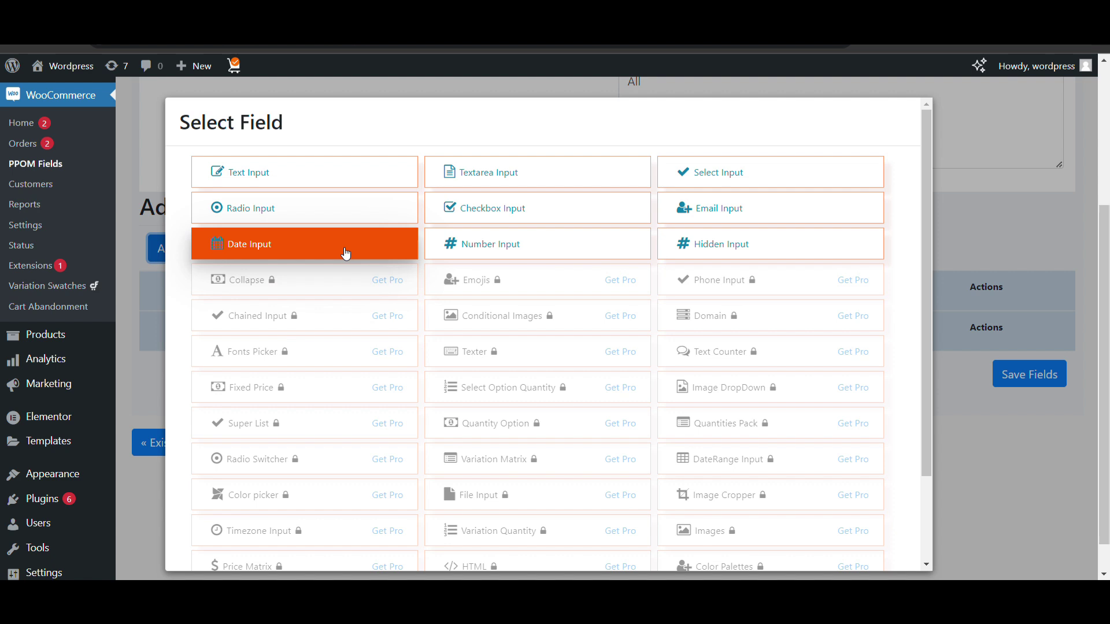
left_click(311, 177)
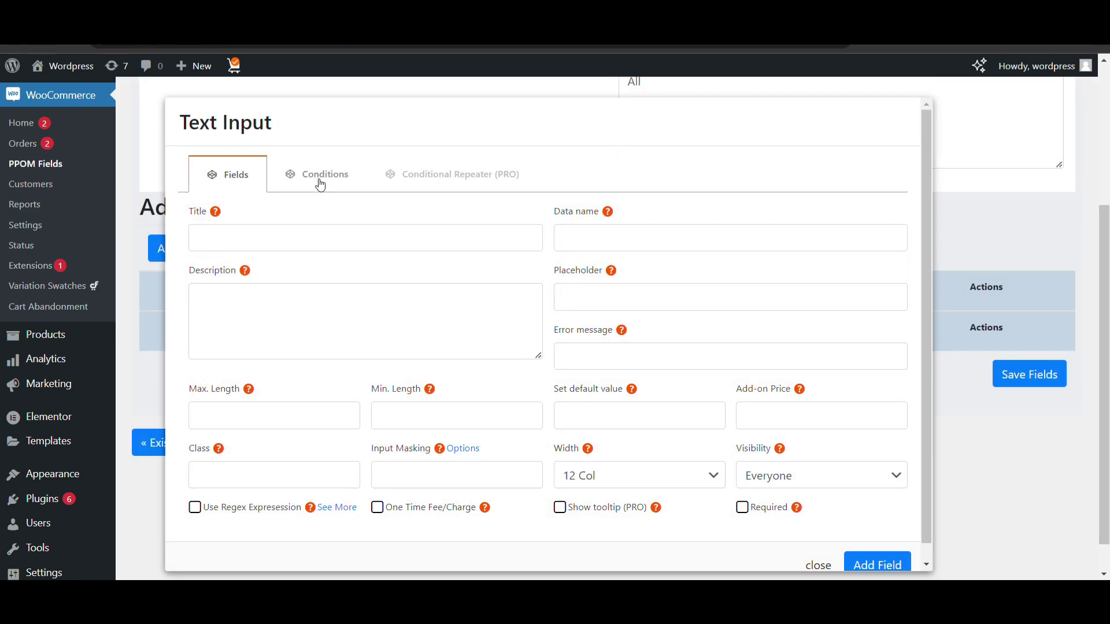
Title the text input 'Text Field', correcting the typo, so its data name becomes text_field.
left_click(334, 239)
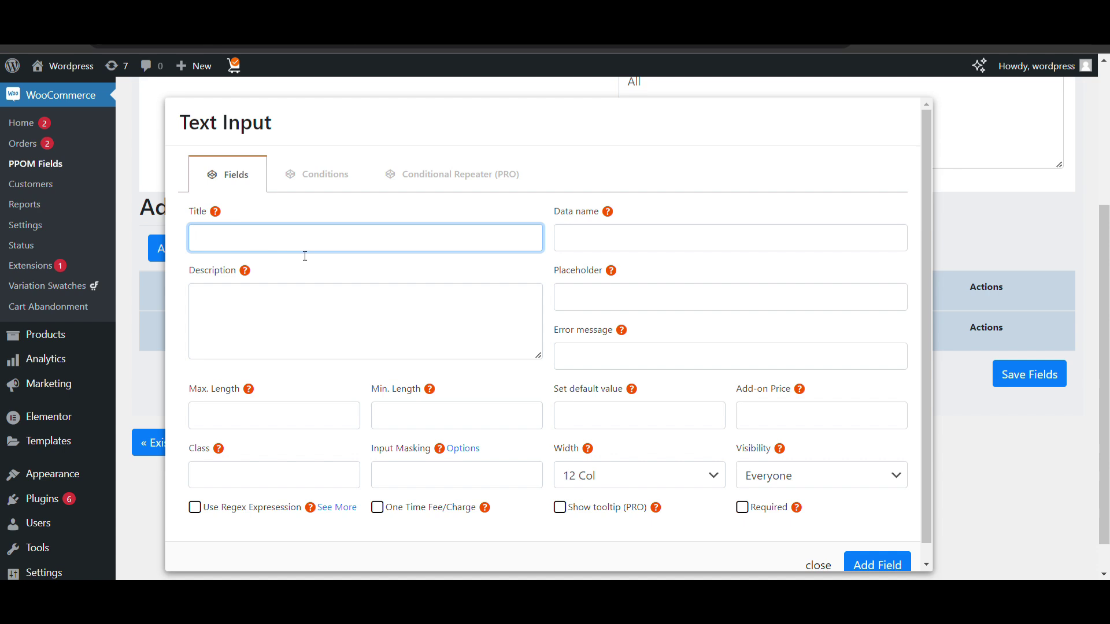
type("Te")
type("xt")
key("BackSpace")
type("B")
key("BackSpace")
type("f")
type("eild")
key("BackSpace")
key("BackSpace")
type("ld")
scroll(541, 182, "down", 1)
left_click(612, 291)
Review the field's error message, length, default, class, masking, width and visibility options.
left_click(632, 348)
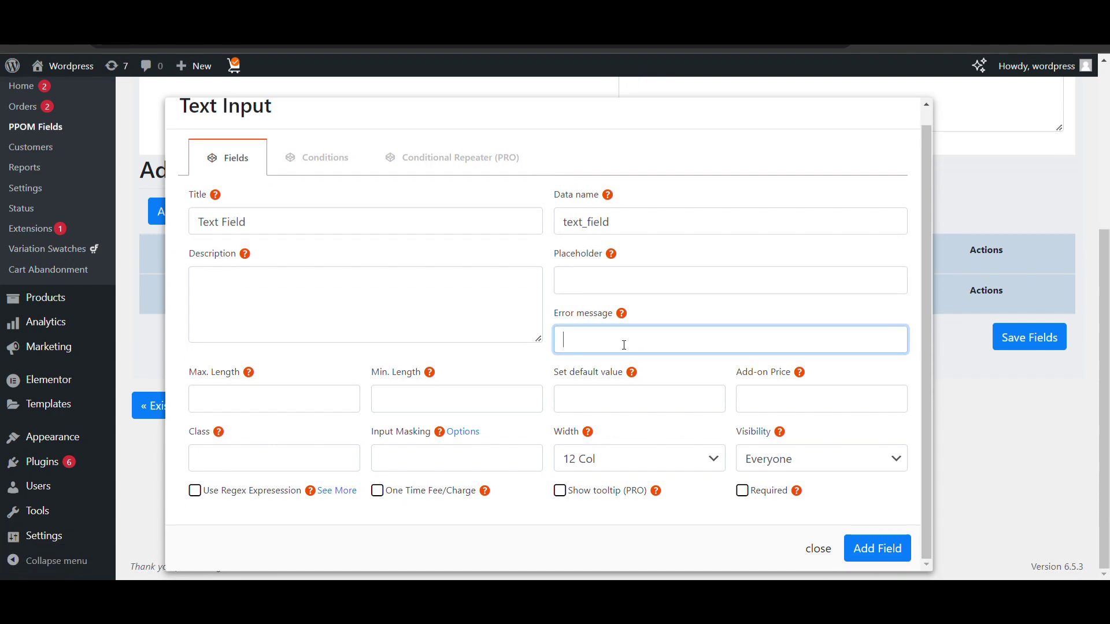
left_click(268, 404)
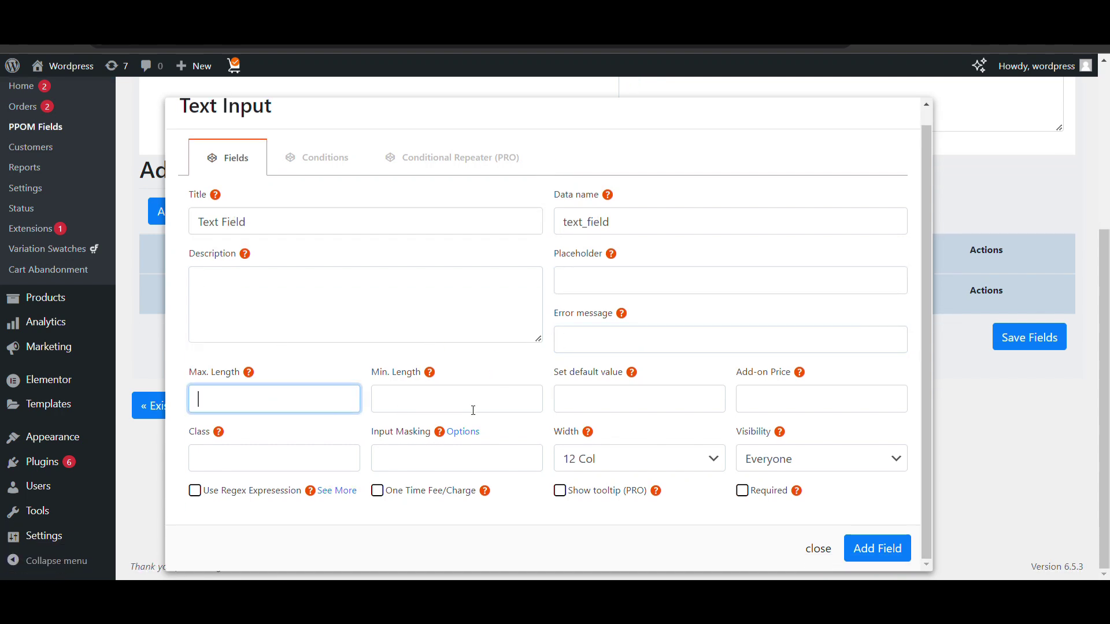
left_click(471, 408)
left_click(658, 401)
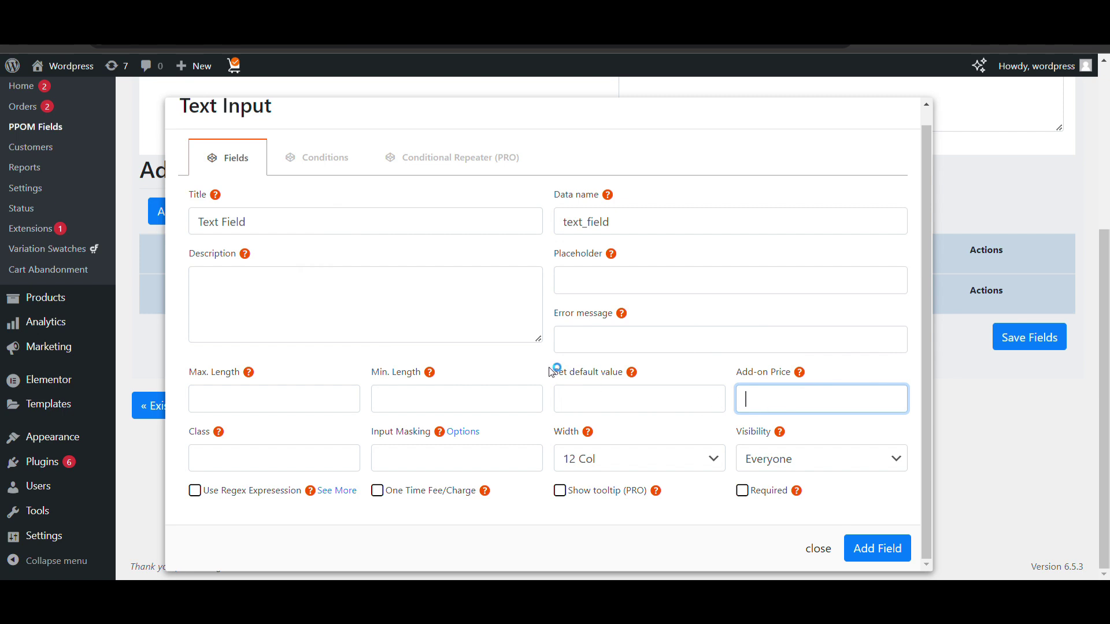
left_click(296, 449)
left_click(412, 457)
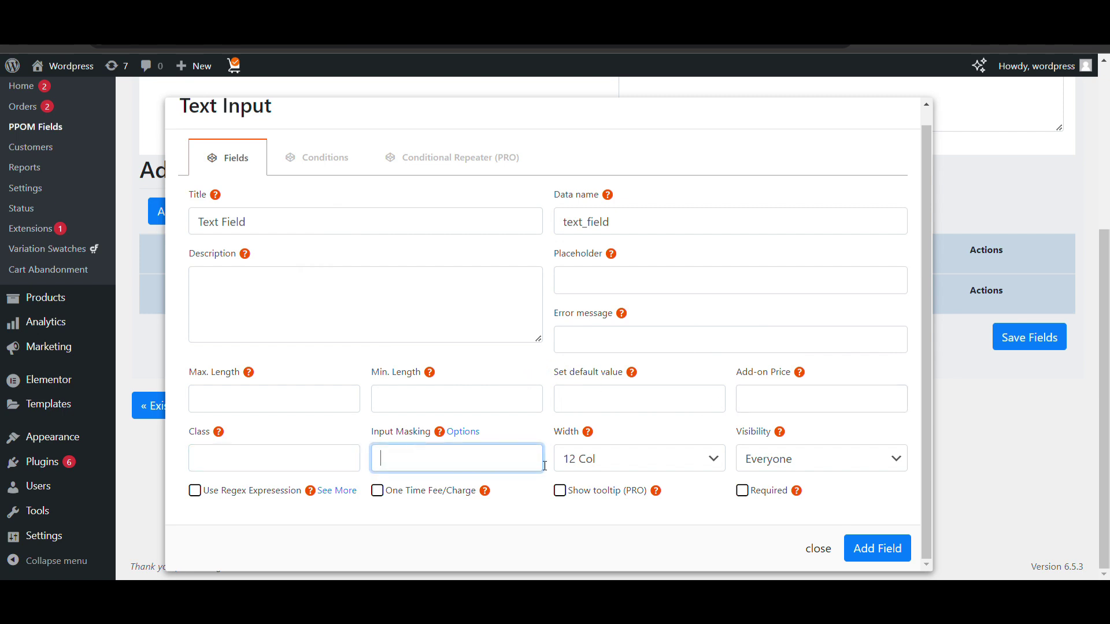
left_click(599, 463)
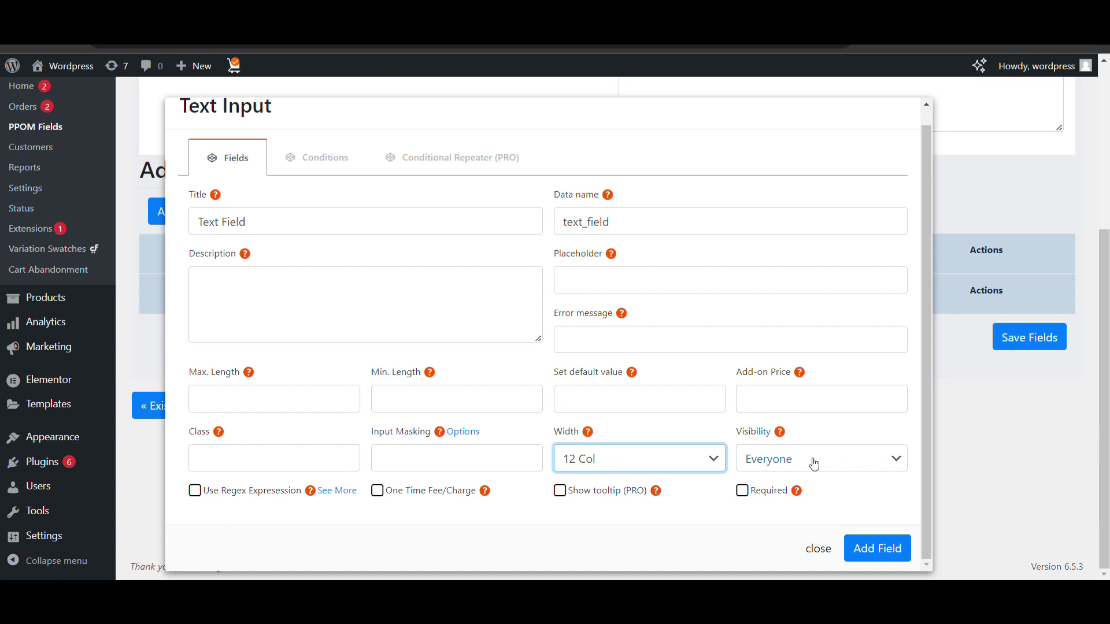
left_click(812, 464)
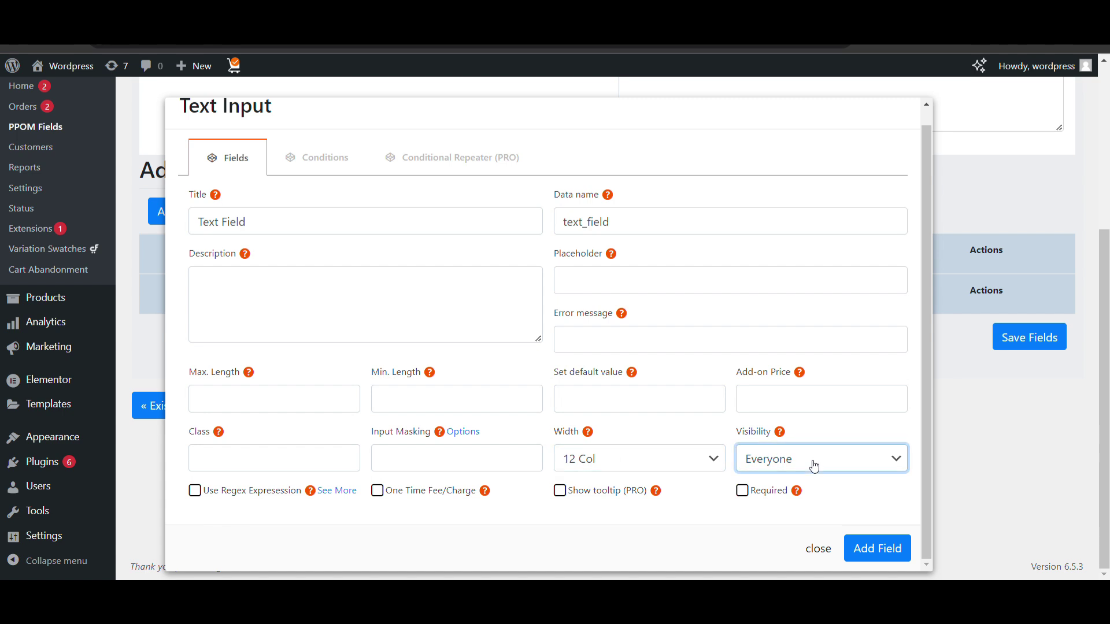
Review the Conditions rules and return to the field's main settings.
left_click(324, 158)
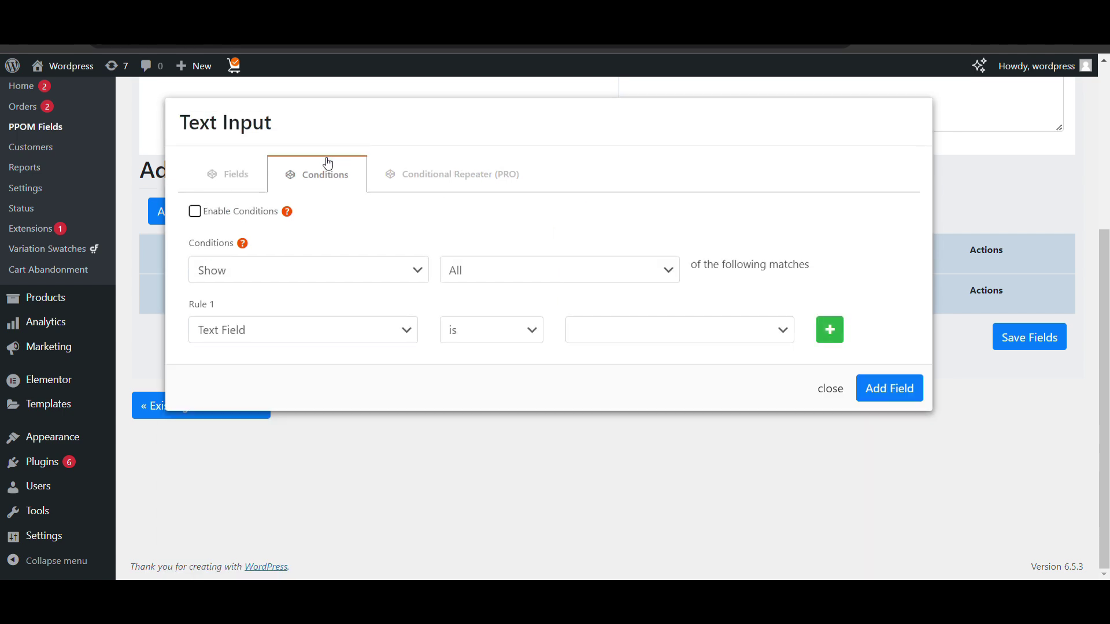
left_click(375, 265)
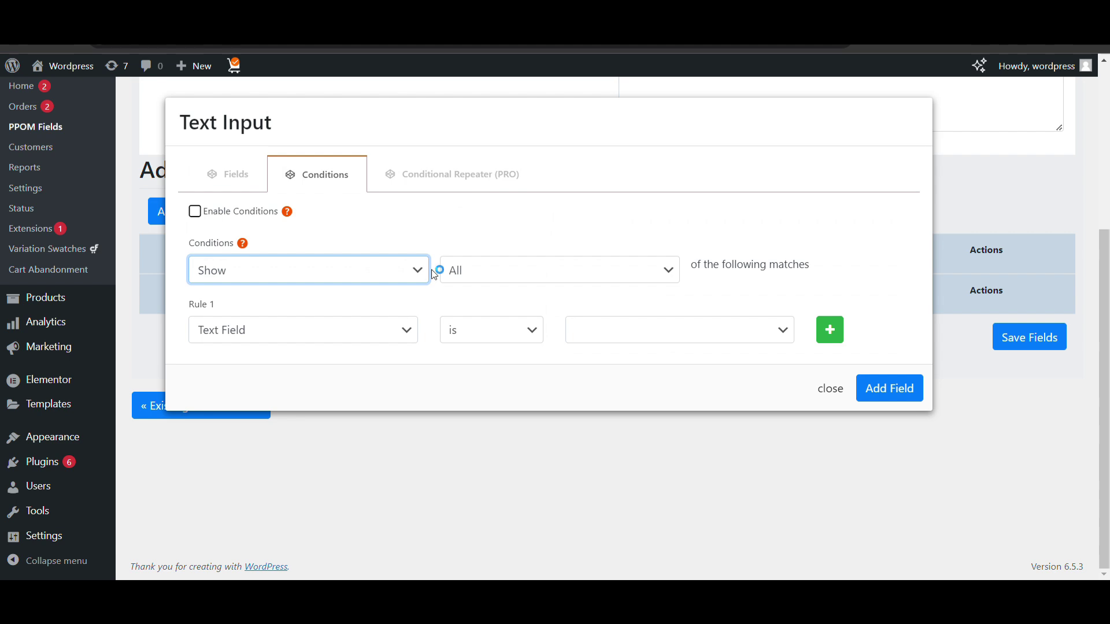
left_click(472, 271)
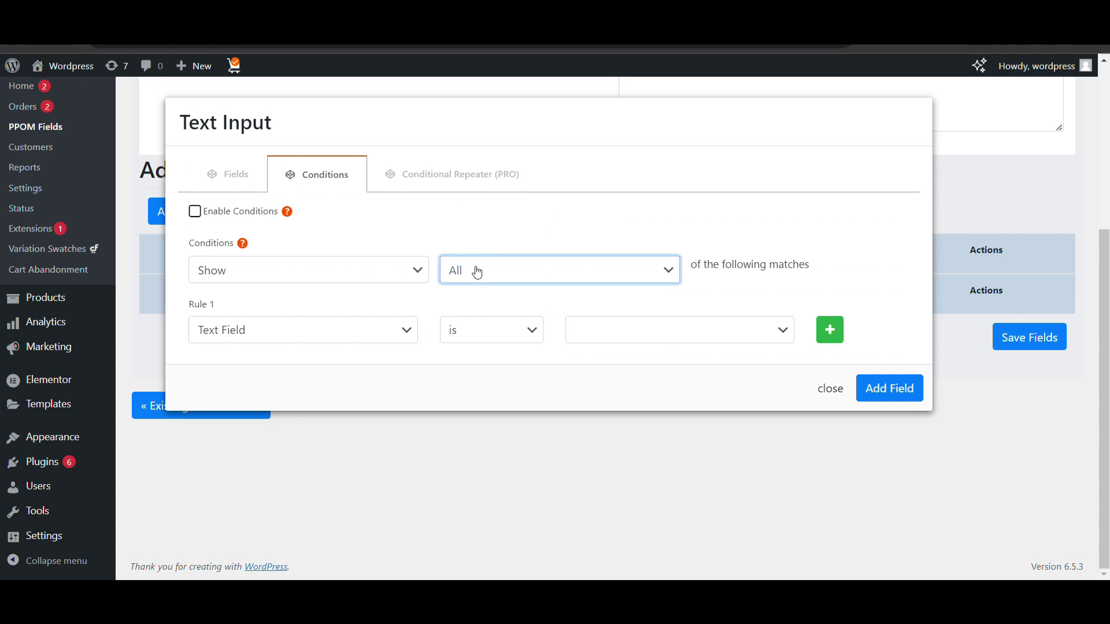
left_click(409, 339)
left_click(490, 332)
left_click(589, 339)
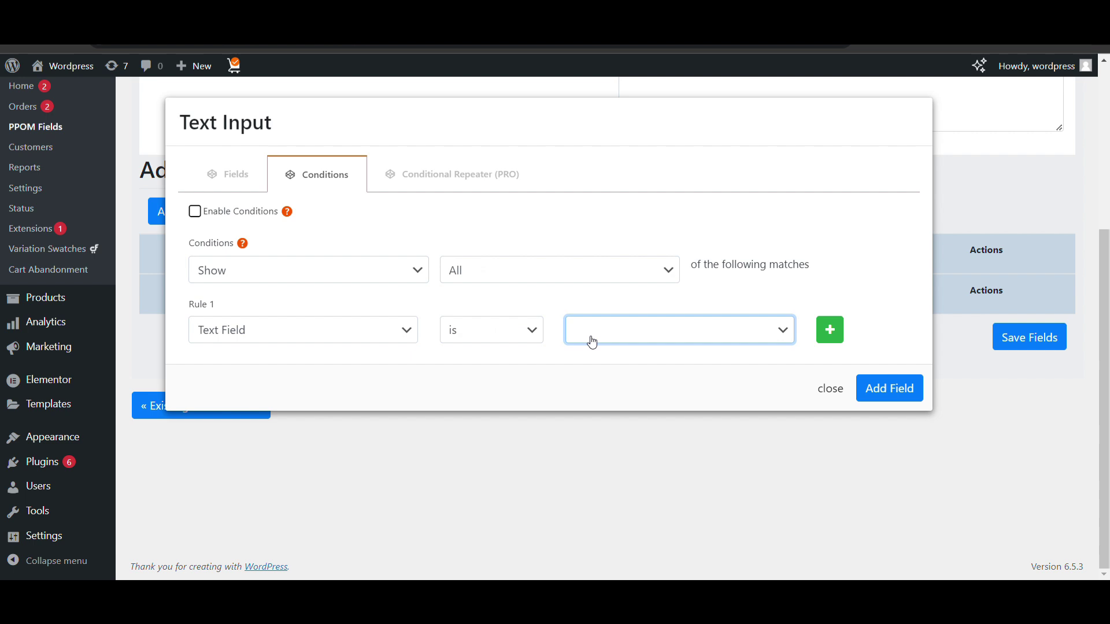
left_click(256, 178)
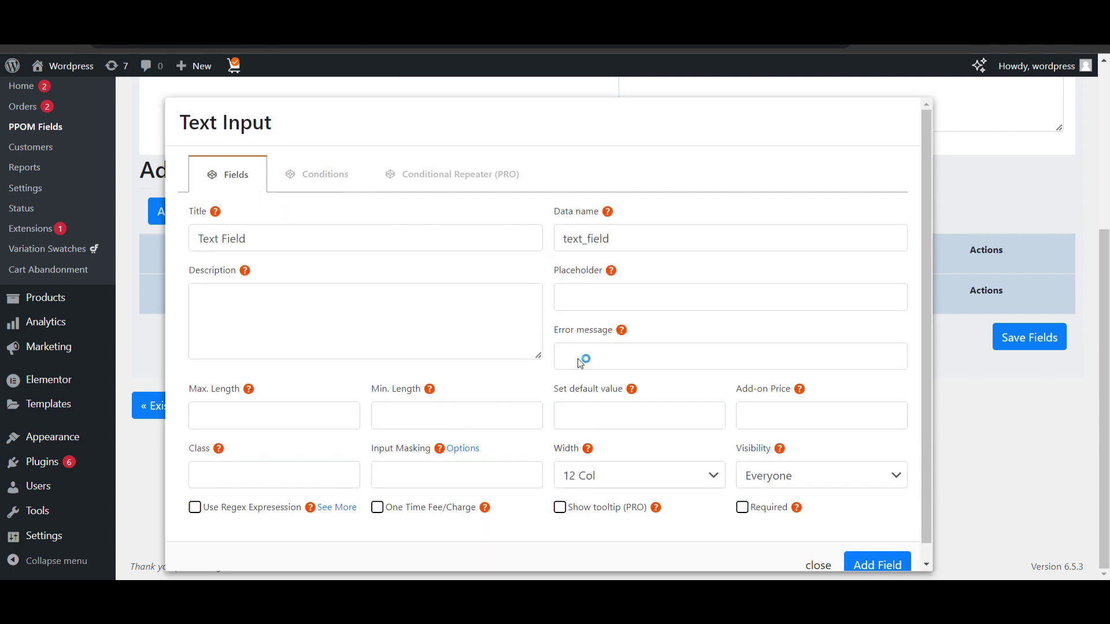
scroll(693, 347, "down", 1)
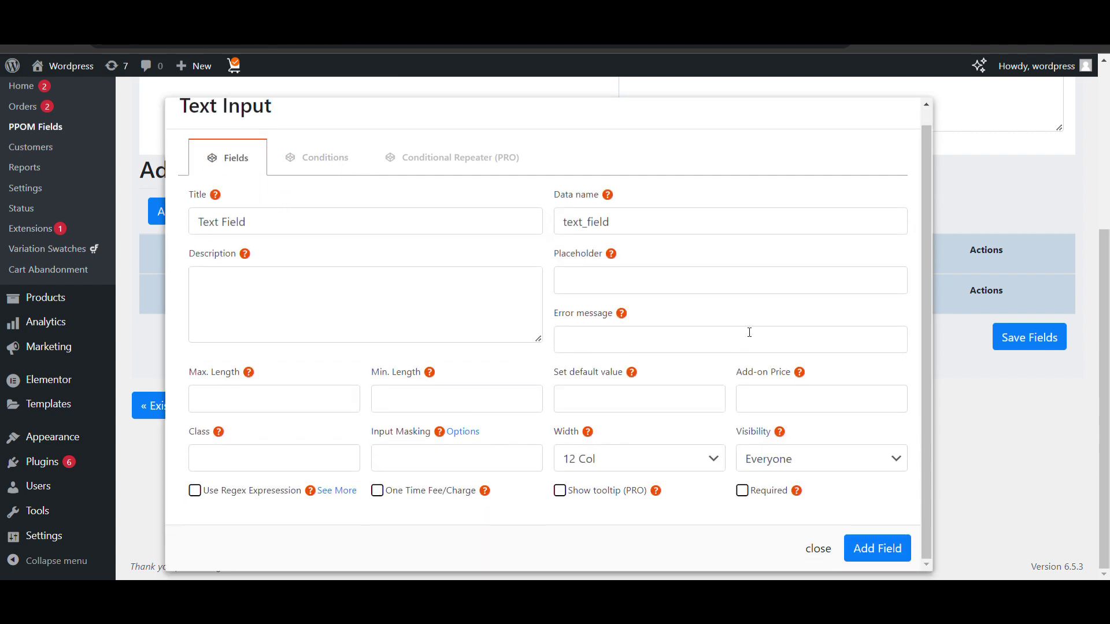
Add the Text Field to the meta group and save the 'Text field' group.
left_click(899, 546)
scroll(546, 344, "up", 2)
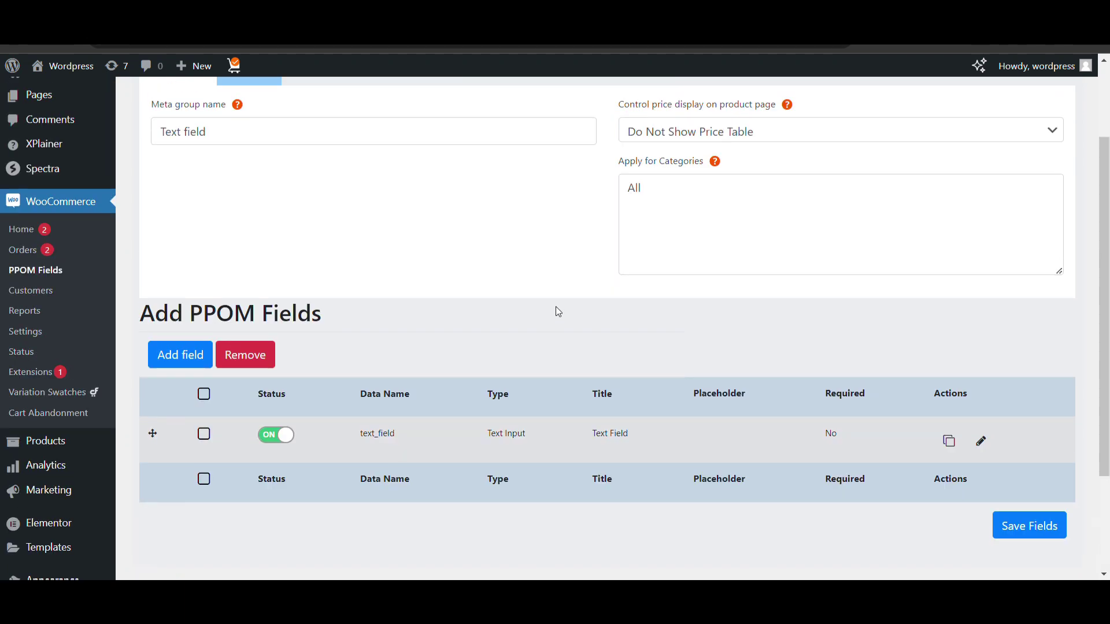
scroll(555, 310, "up", 1)
scroll(463, 232, "down", 2)
scroll(330, 201, "down", 1)
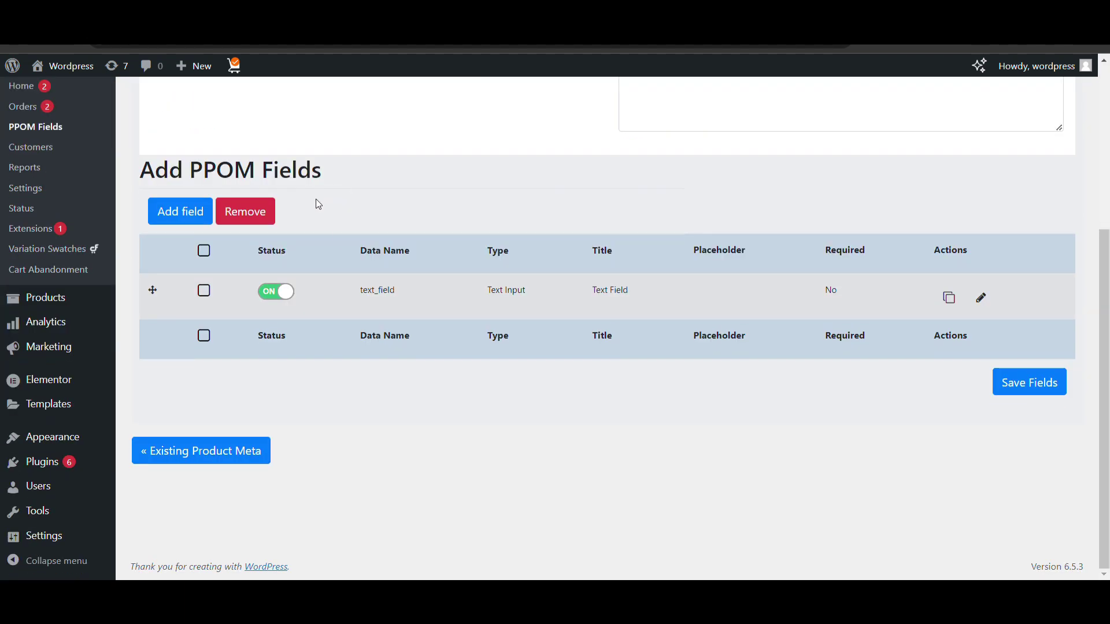
left_click(1025, 386)
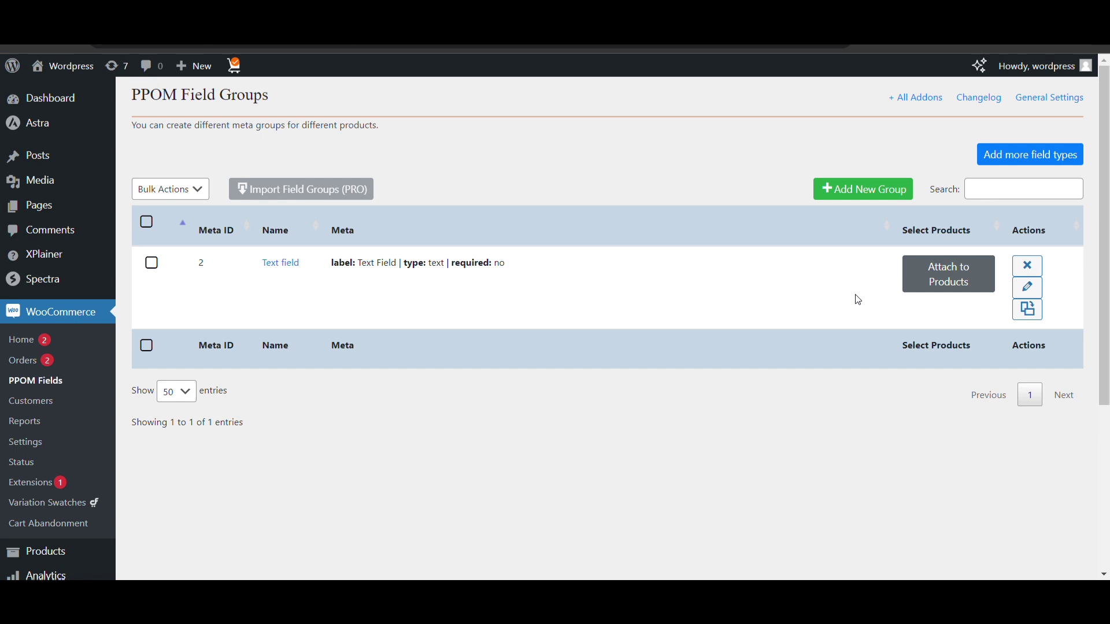
Attach the Text field group to all 12 WooCommerce products and save, confirming the update.
left_click(954, 289)
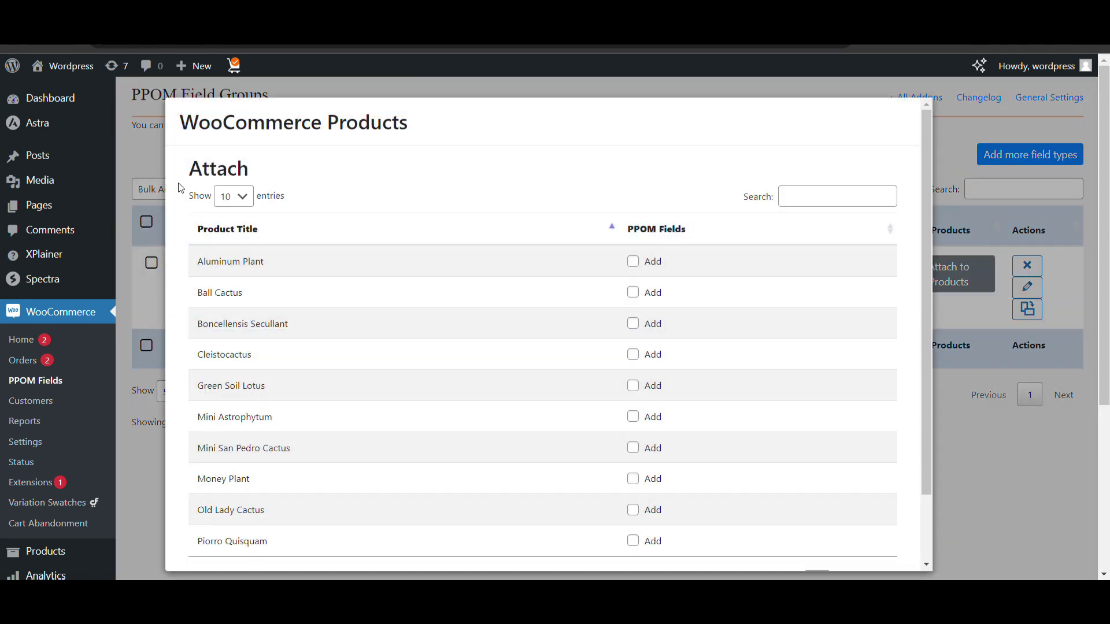
left_click(230, 201)
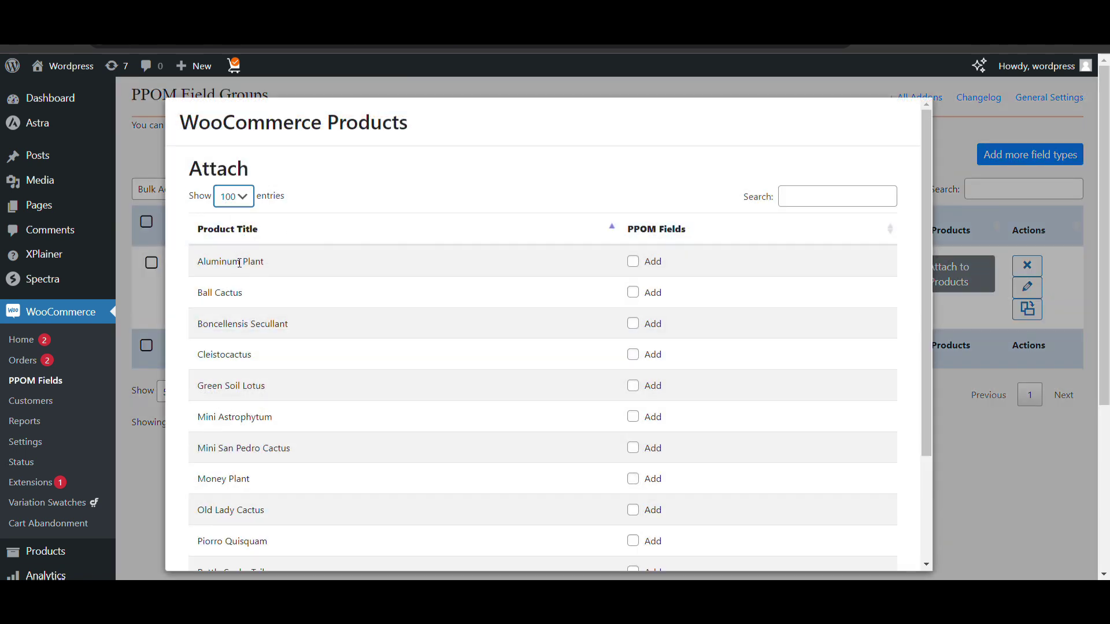
scroll(653, 248, "down", 3)
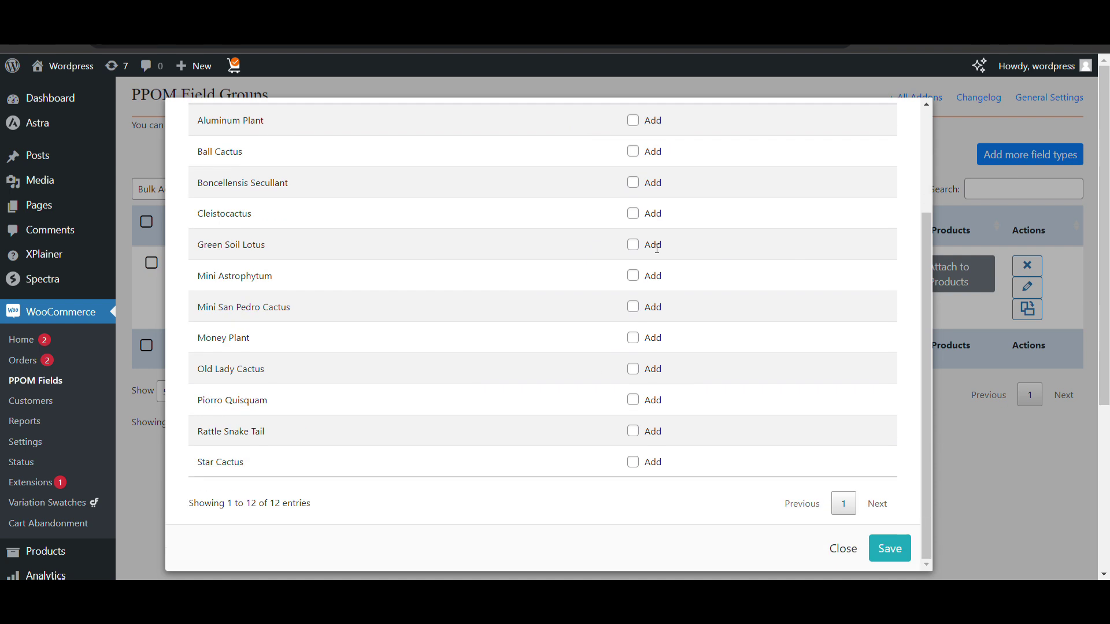
scroll(657, 247, "down", 3)
scroll(656, 248, "up", 3)
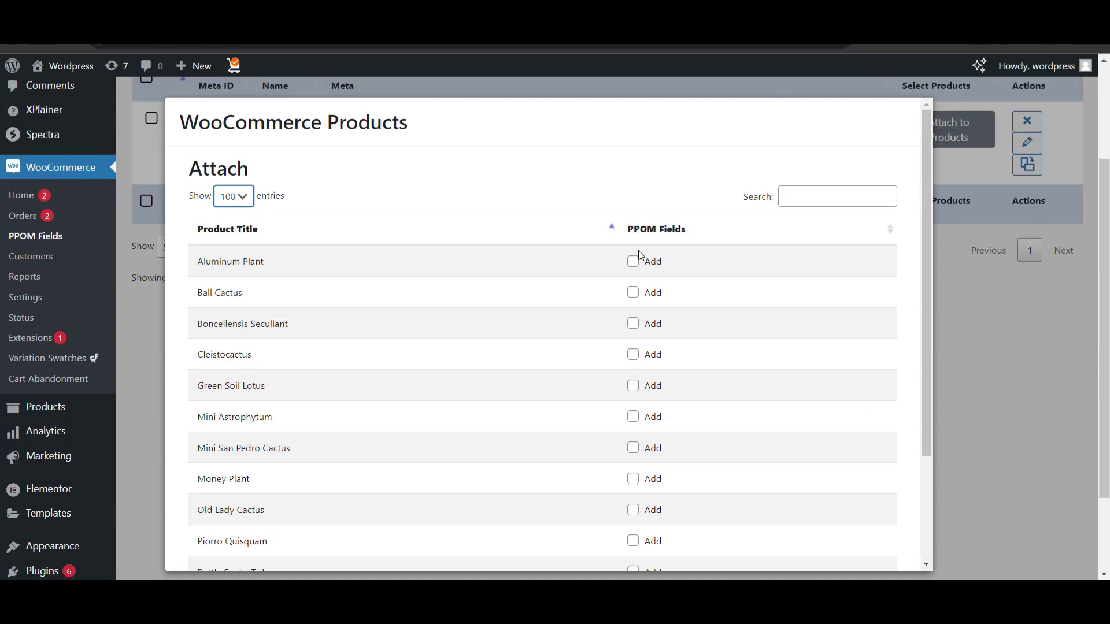
left_click(632, 261)
left_click(633, 293)
left_click(634, 323)
left_click(634, 353)
scroll(635, 352, "down", 2)
left_click(633, 462)
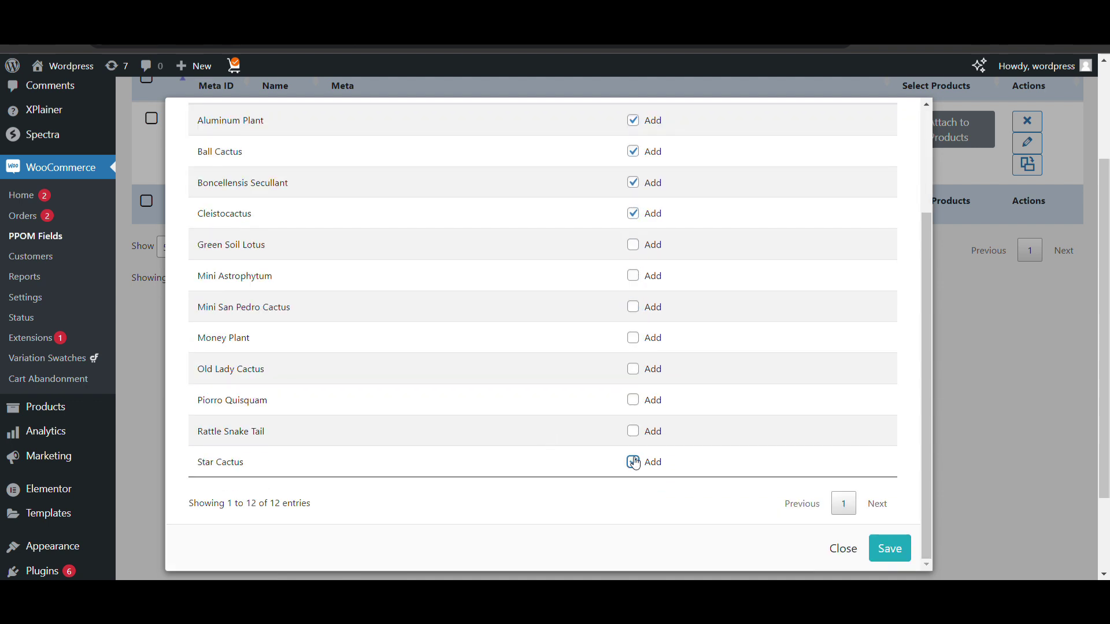
left_click(633, 431)
left_click(634, 399)
left_click(632, 368)
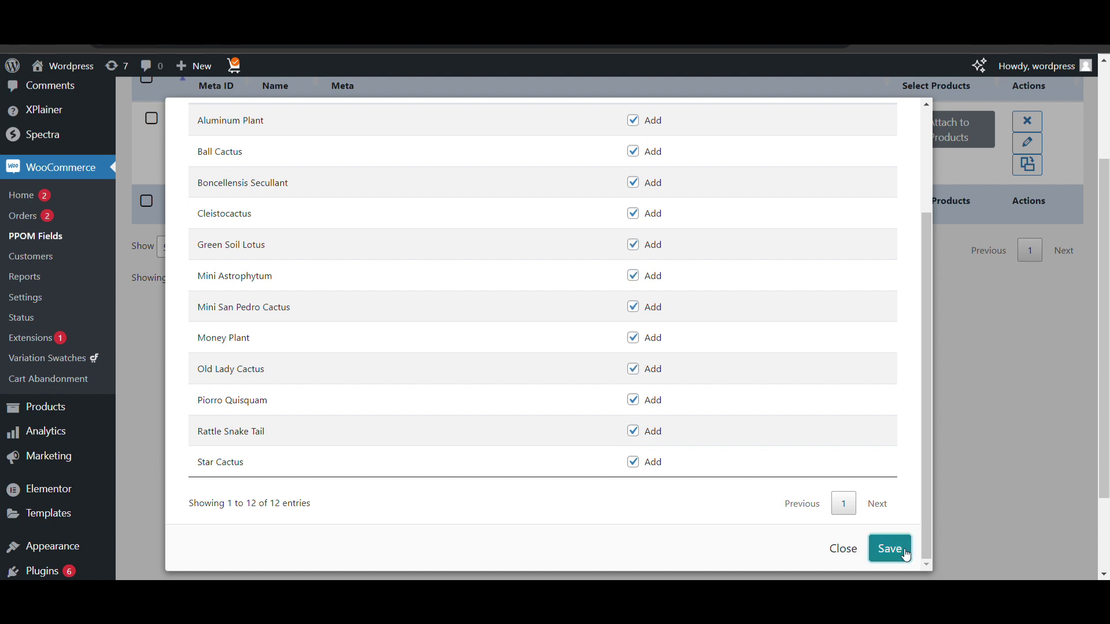
left_click(905, 555)
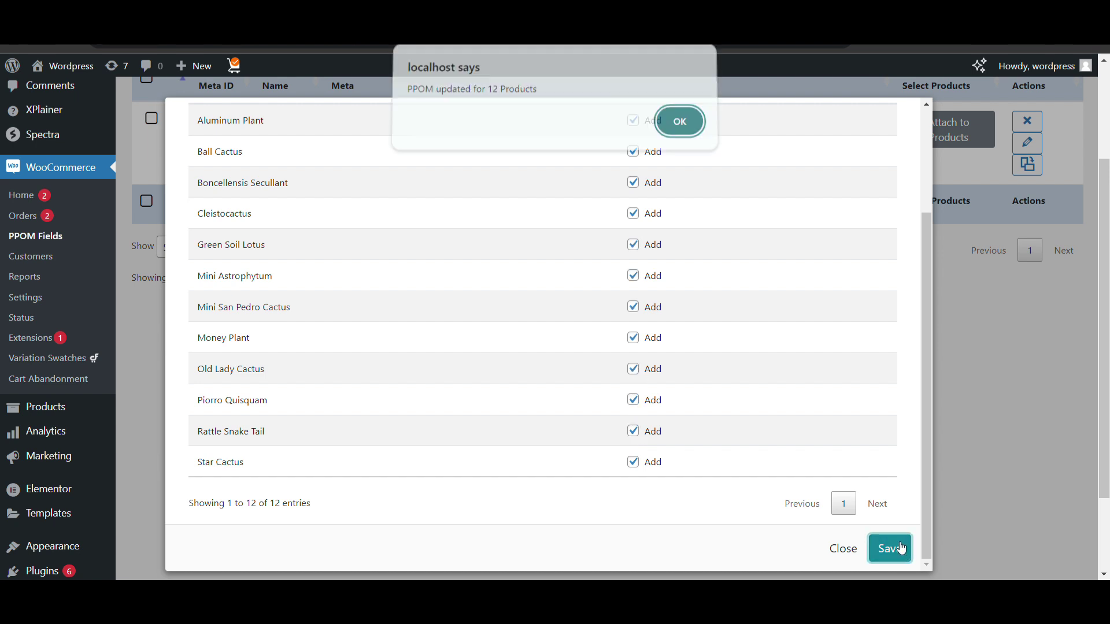
left_click(680, 130)
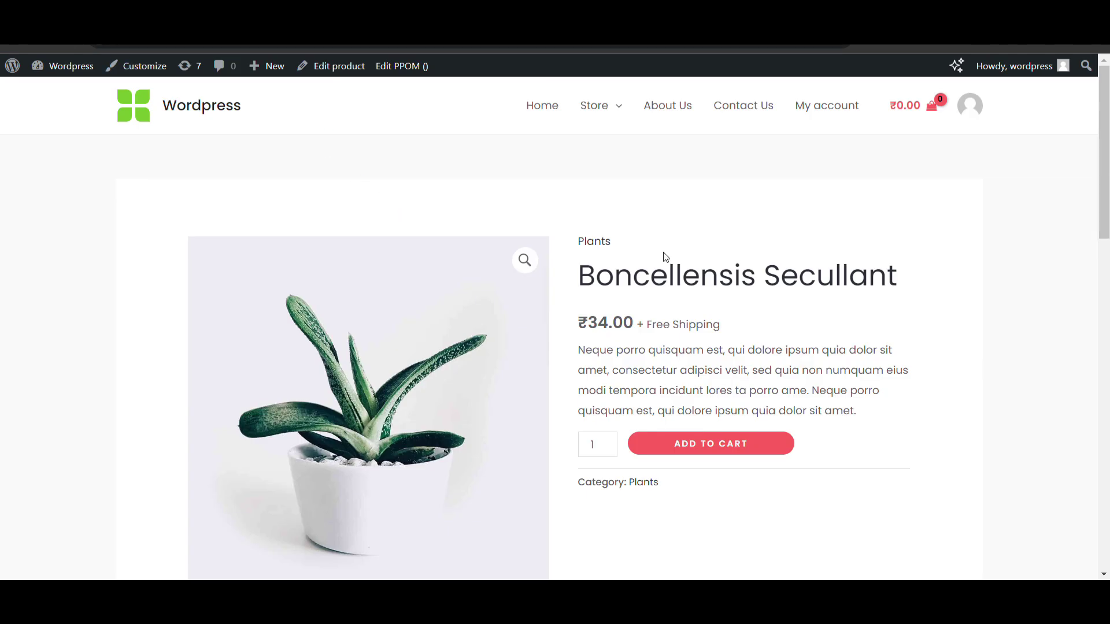
scroll(668, 257, "down", 2)
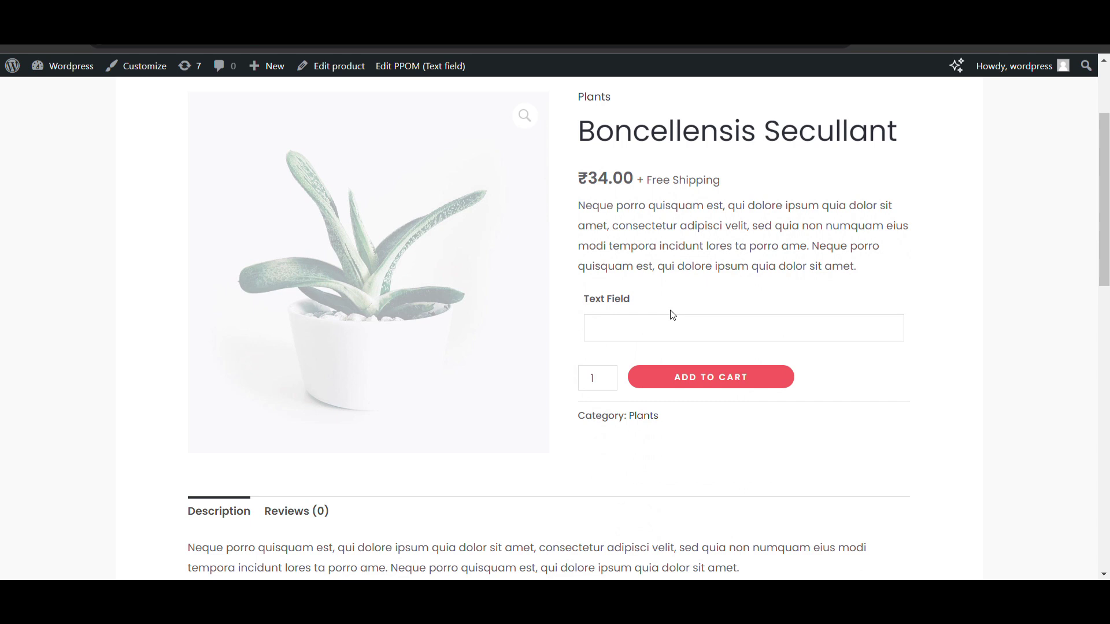
Enter 'Write something here' in Boncellensis Secullant's Text Field and add it to the cart.
left_click(688, 337)
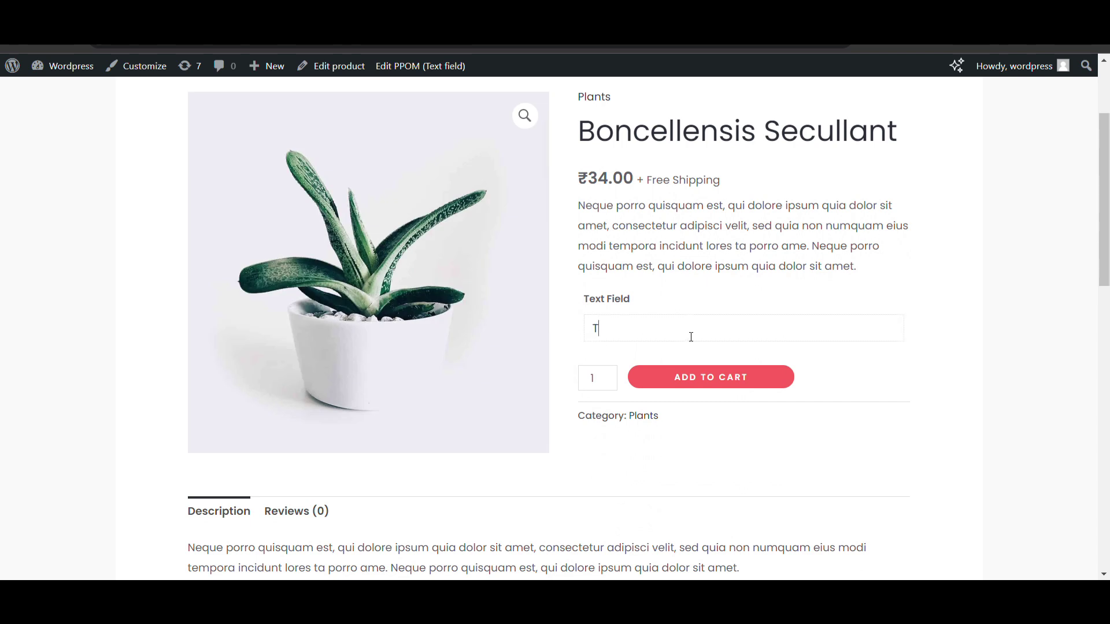
type("riot")
type("omething")
type("here")
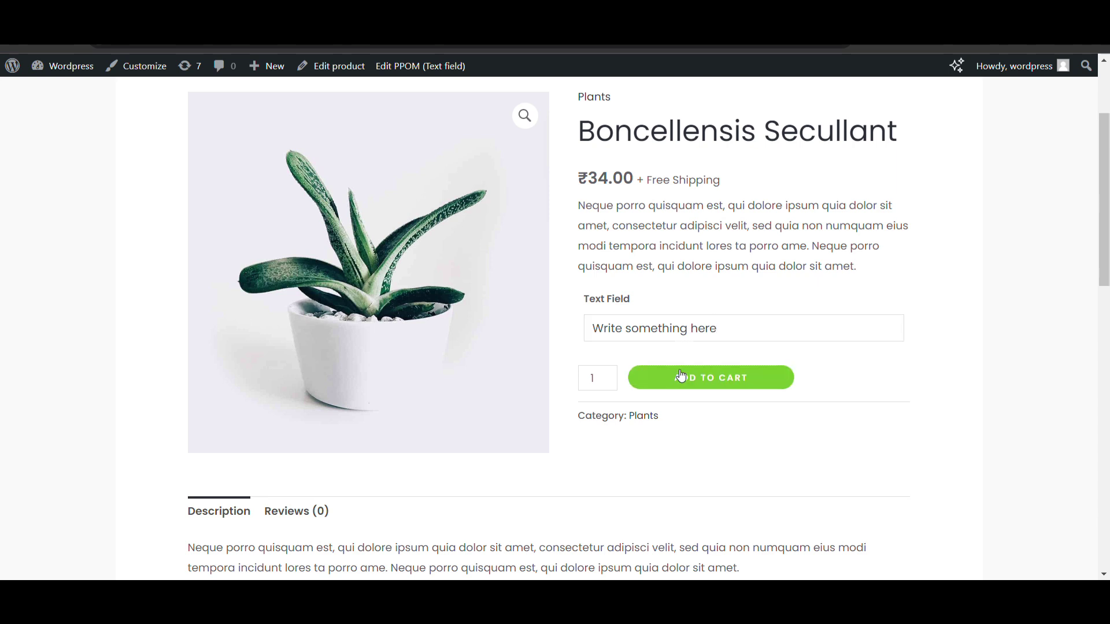
left_click(658, 386)
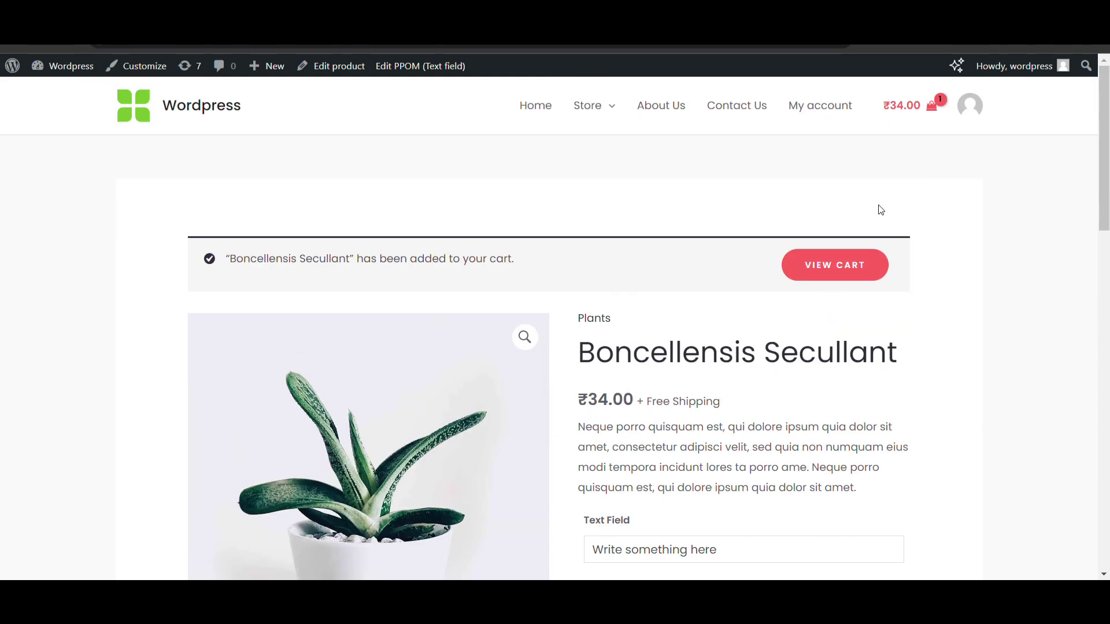
View the cart, proceed to checkout and place the test order.
left_click(854, 278)
scroll(848, 298, "down", 2)
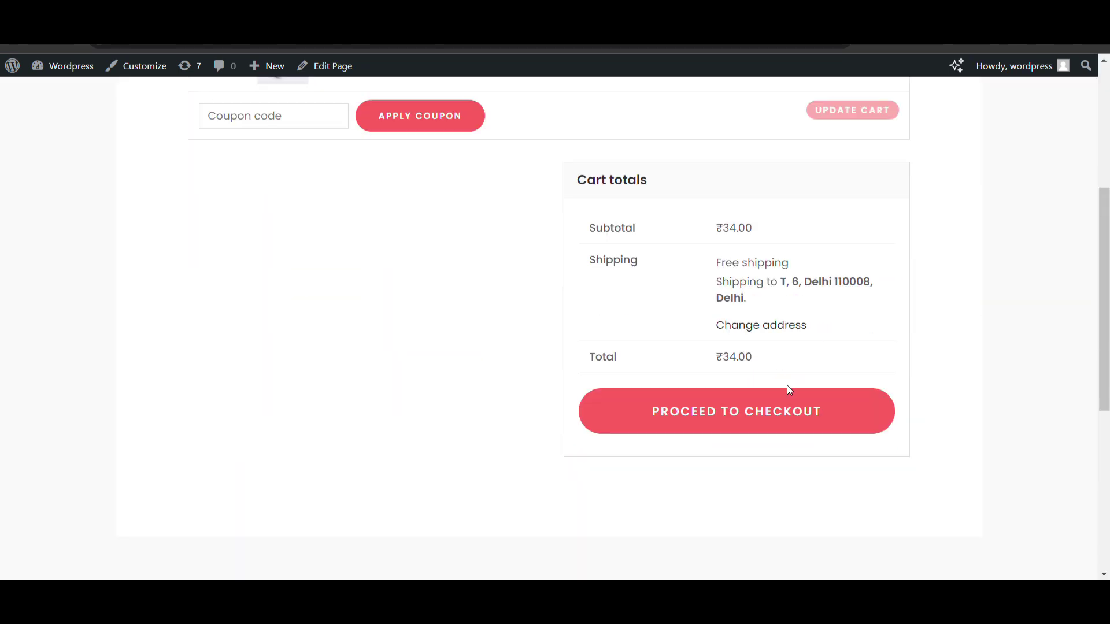
left_click(769, 411)
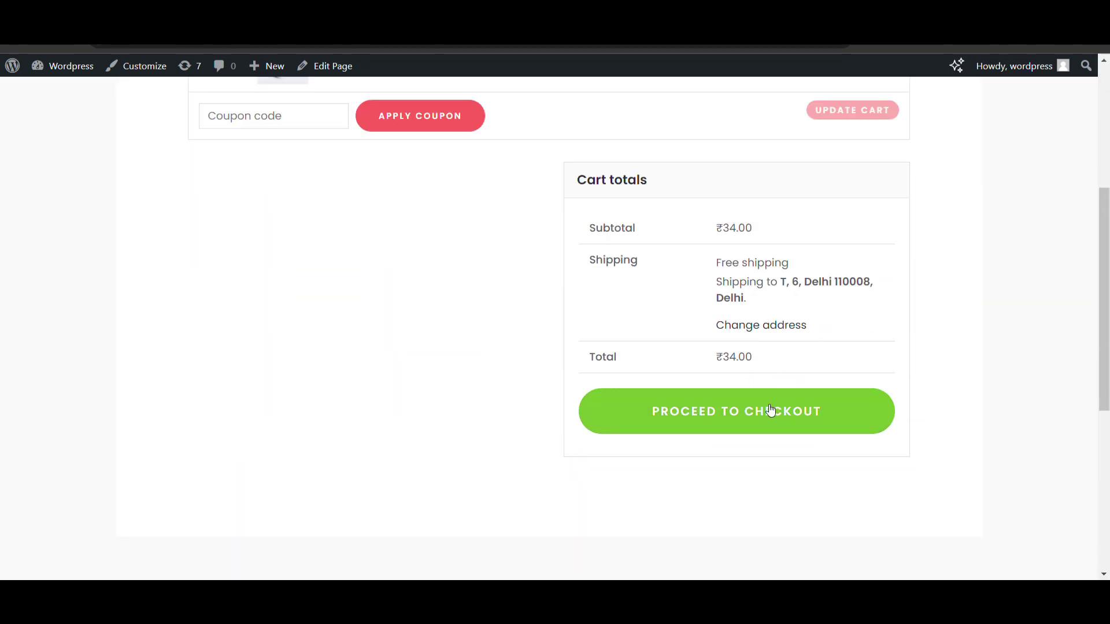
scroll(765, 414, "down", 5)
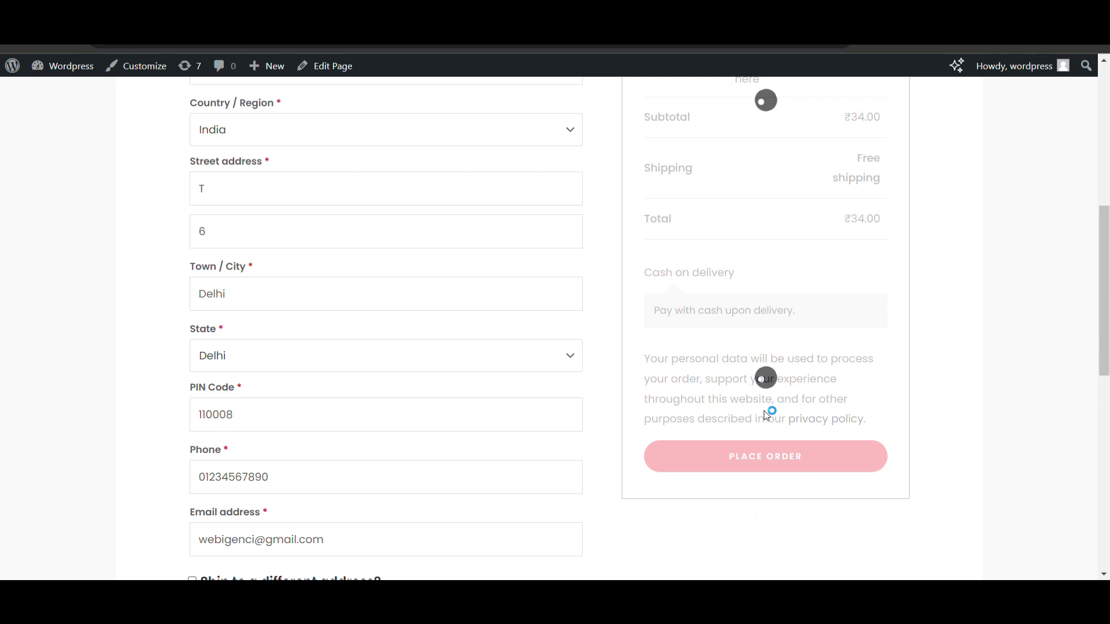
left_click(775, 466)
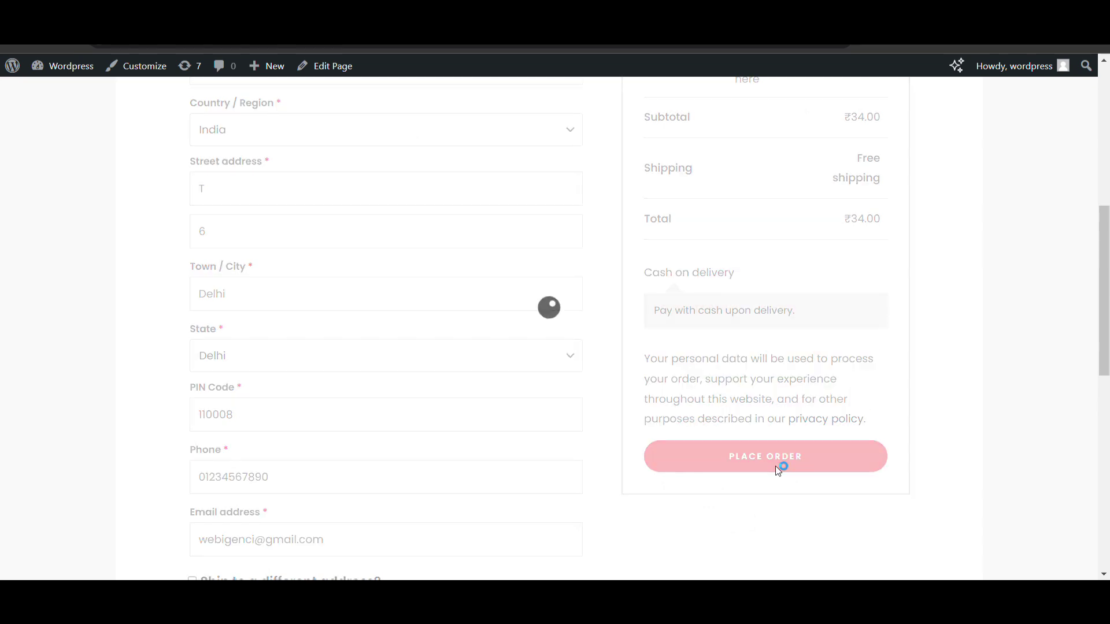
scroll(537, 417, "up", 3)
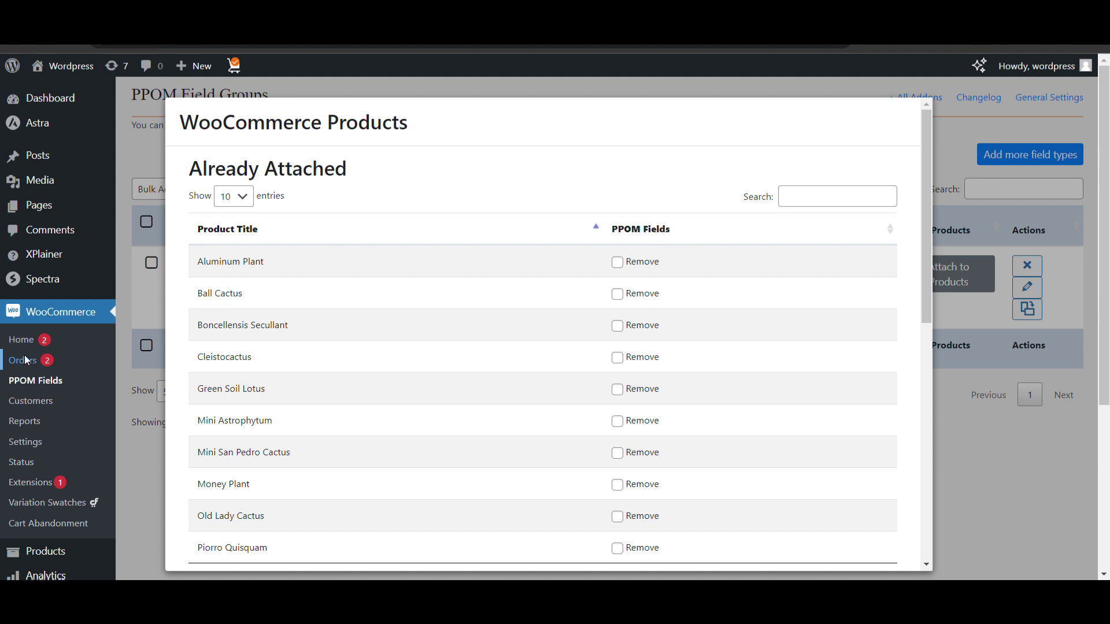
Go to WooCommerce Orders and select the new order #1463.
left_click(27, 360)
scroll(246, 368, "down", 3)
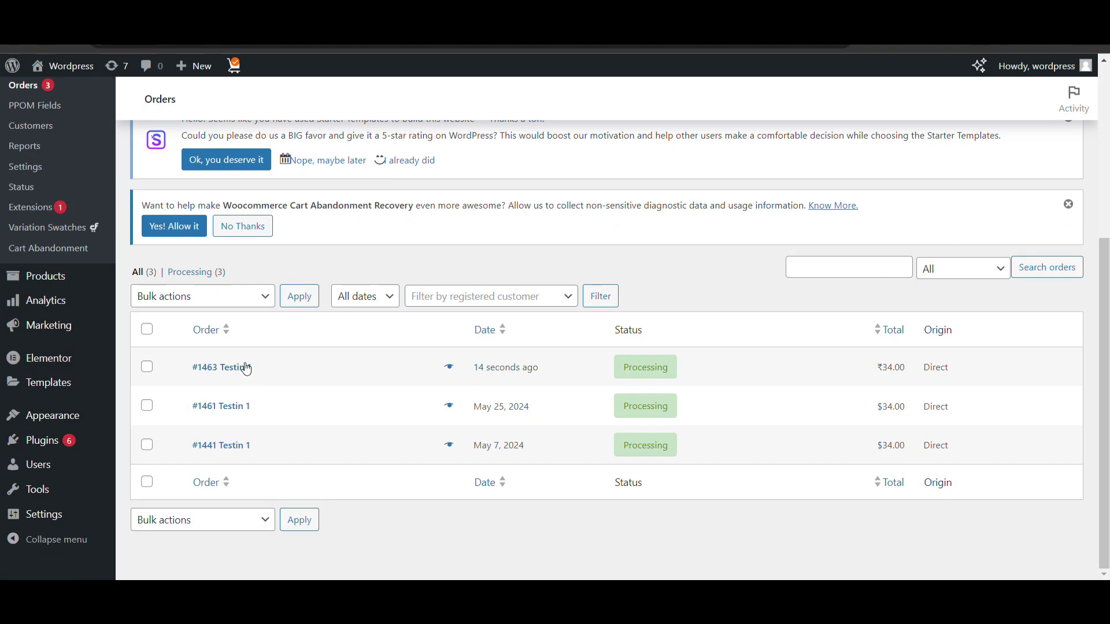
left_click(245, 367)
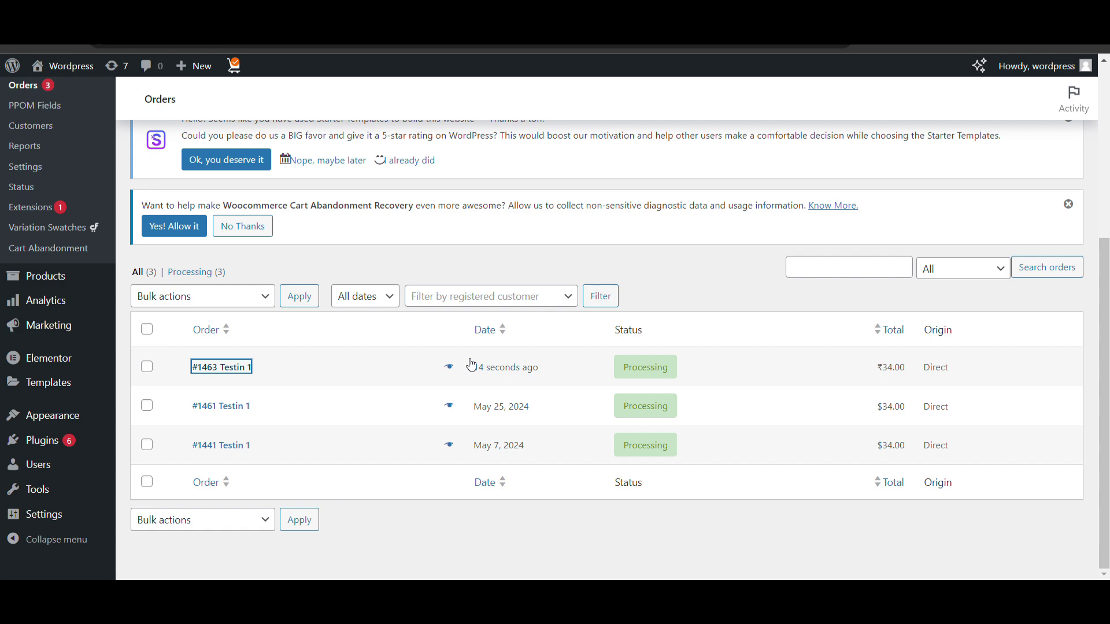